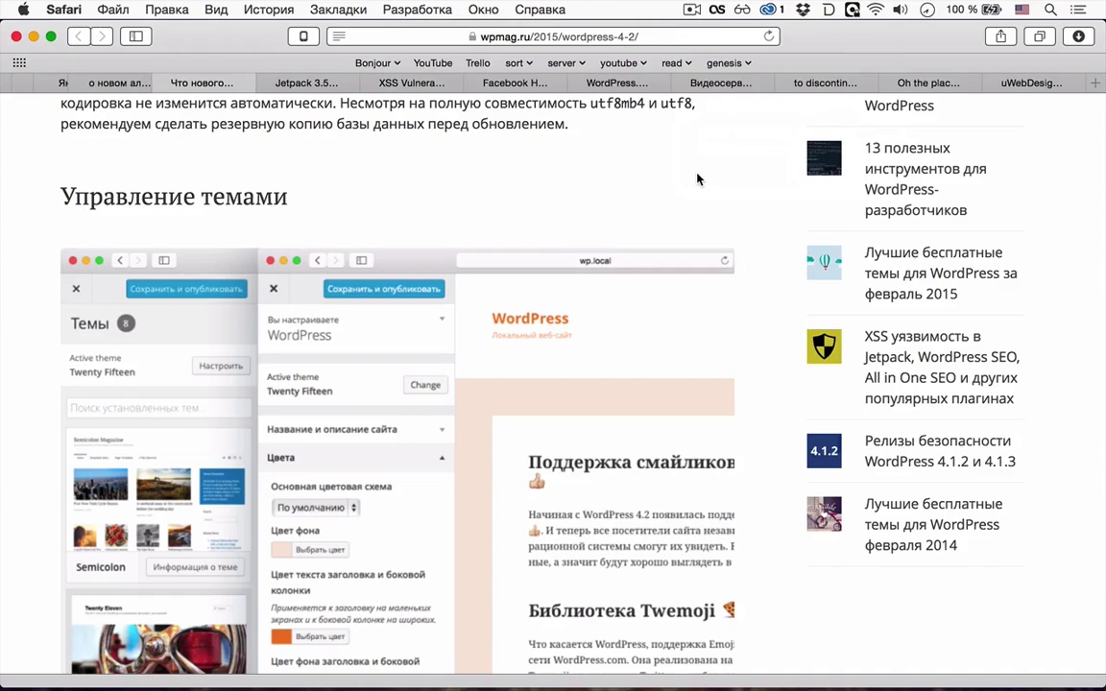
- Scroll the wpmag.ru WordPress 4.2 article past theme management to its Plugins section
{"action": "scroll", "coordinate": [698, 178], "scroll_direction": "down", "scroll_amount": 3}
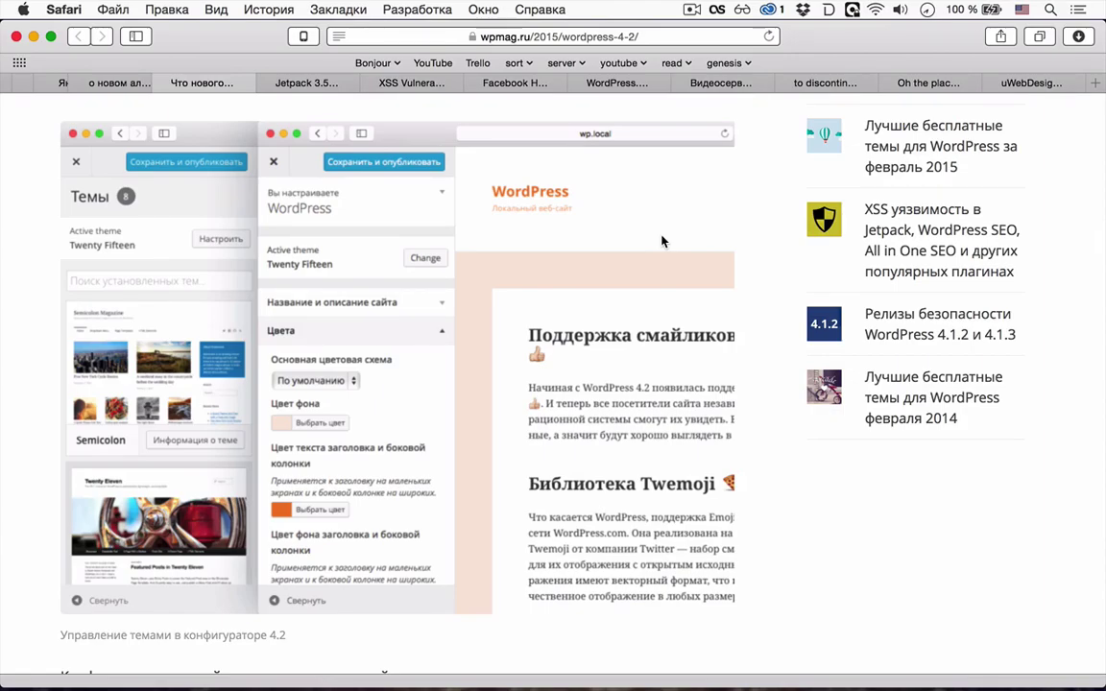
{"action": "scroll", "coordinate": [661, 241], "scroll_direction": "down", "scroll_amount": 10}
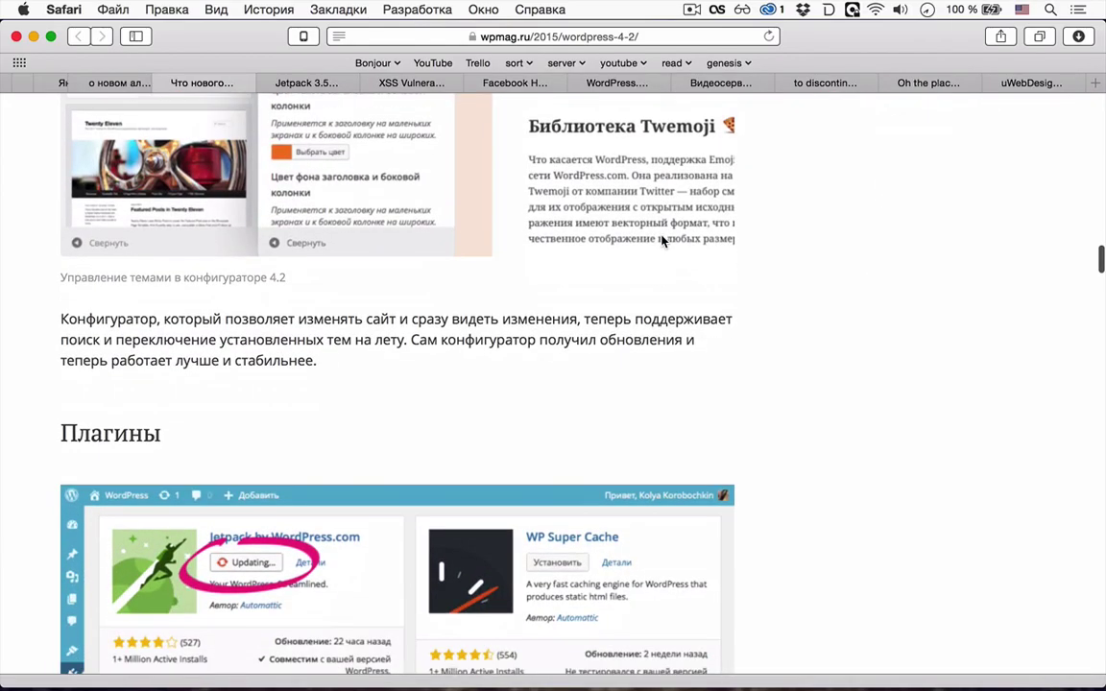
{"action": "scroll", "coordinate": [661, 241], "scroll_direction": "down", "scroll_amount": 3}
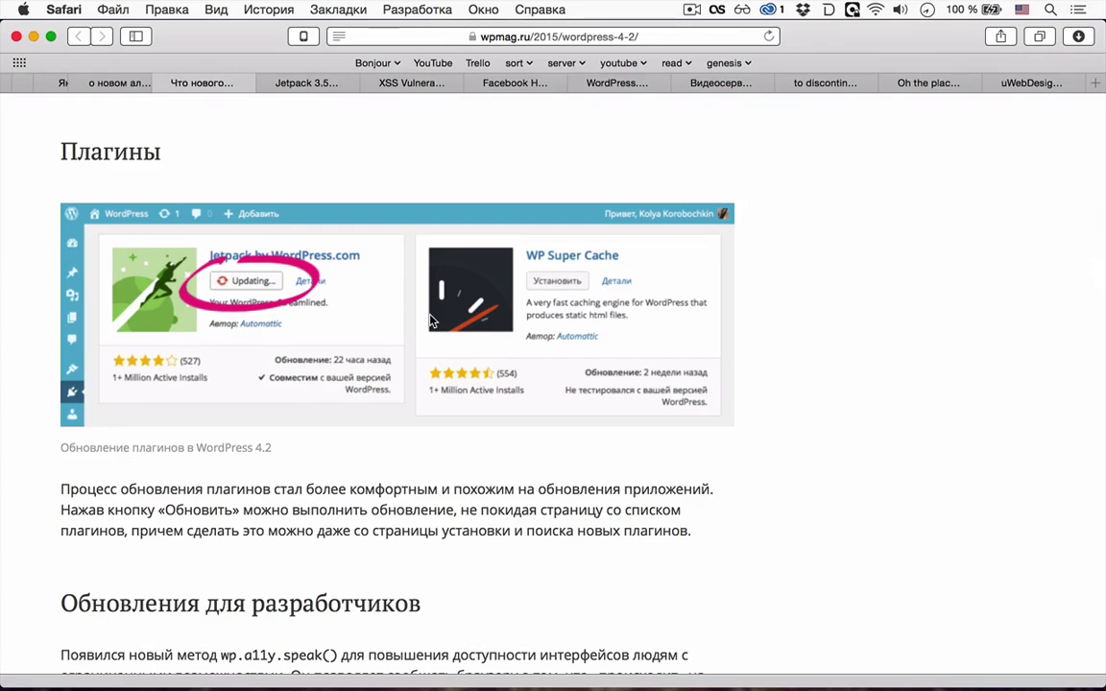
- Load the Samovar Test admin dashboard at localhost/samovar/wp-admin/ in a new tab
{"action": "key", "text": "super+t"}
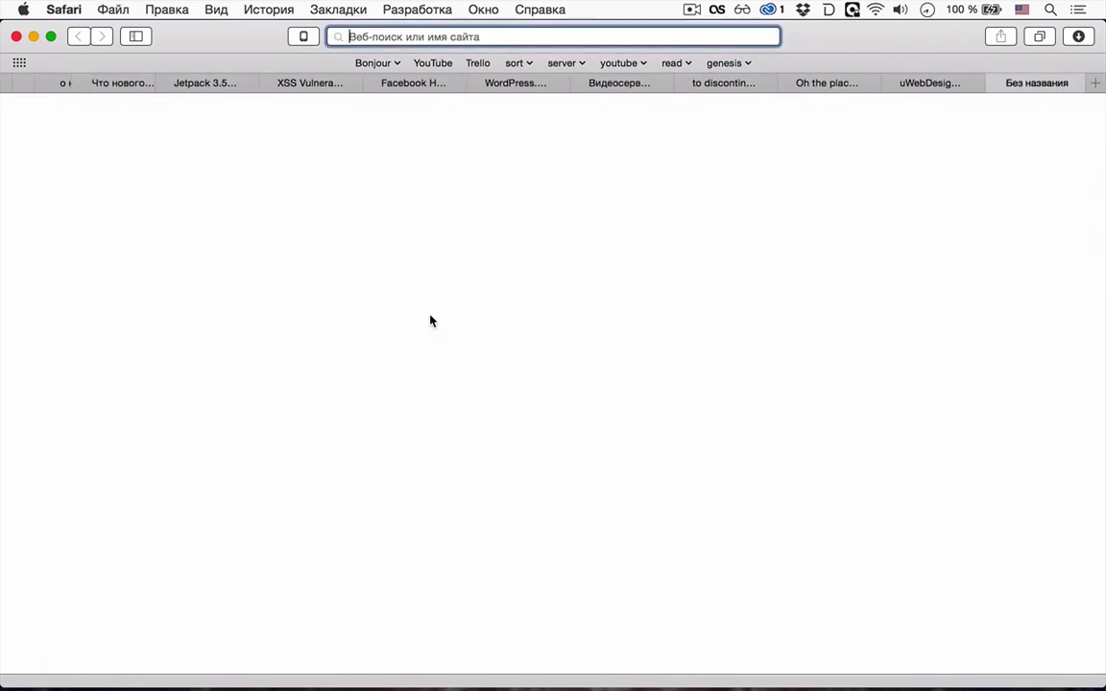
{"action": "type", "text": "loca"}
{"action": "key", "text": "BackSpace"}
{"action": "type", "text": "l"}
{"action": "key", "text": "Down"}
{"action": "key", "text": "Right"}
{"action": "type", "text": "wp-"}
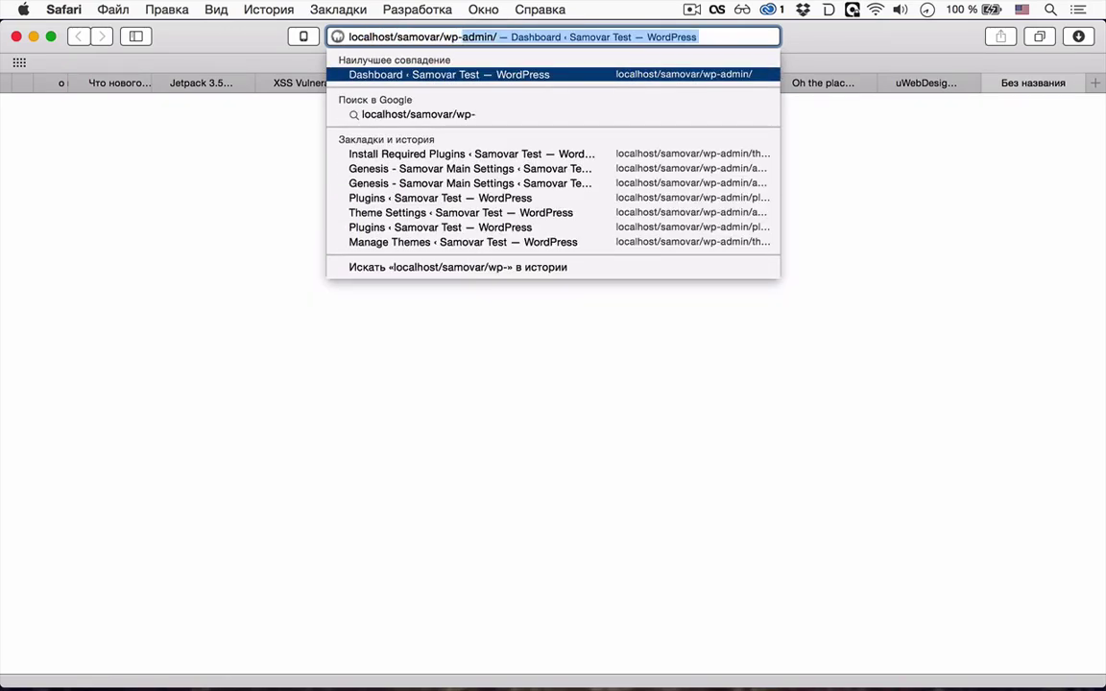
{"action": "key", "text": "Return"}
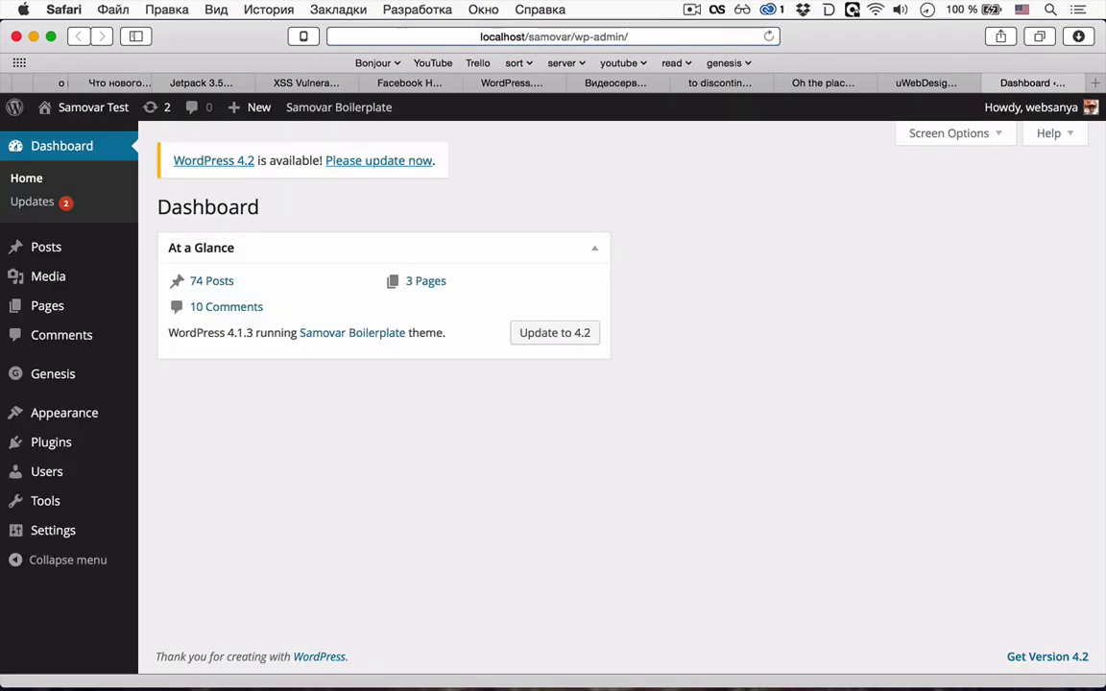
- Run the core update from WordPress 4.1.3 to 4.2 on the Updates page
{"action": "left_click", "coordinate": [541, 334]}
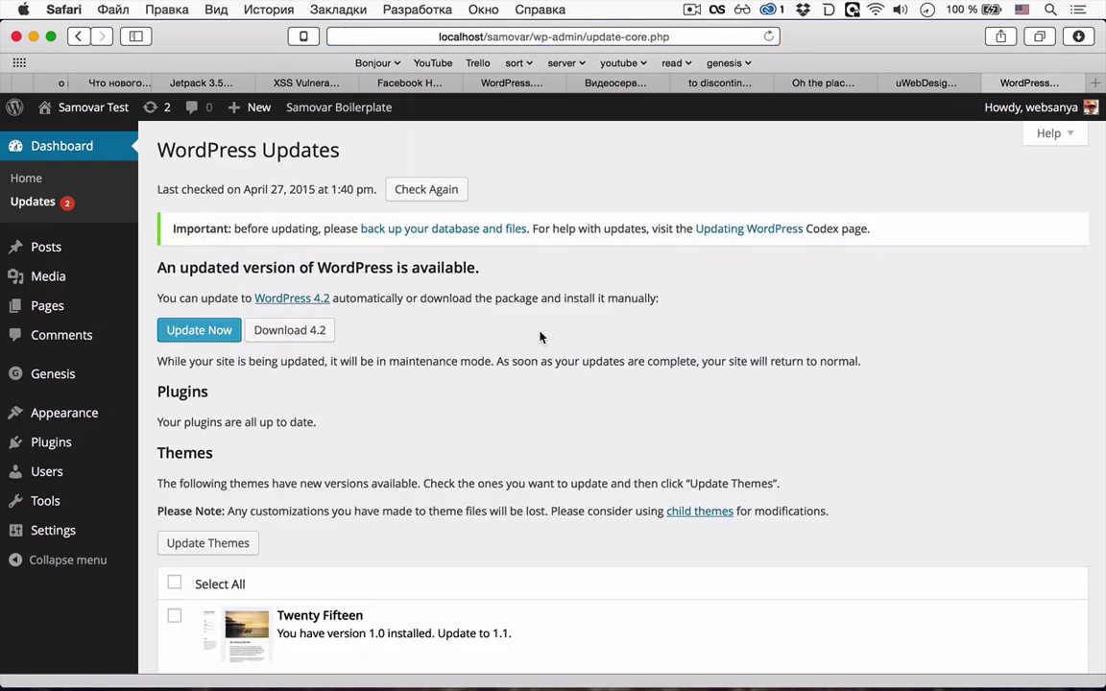
{"action": "scroll", "coordinate": [181, 612], "scroll_direction": "down", "scroll_amount": 1}
{"action": "left_click", "coordinate": [174, 582]}
{"action": "left_click", "coordinate": [199, 297]}
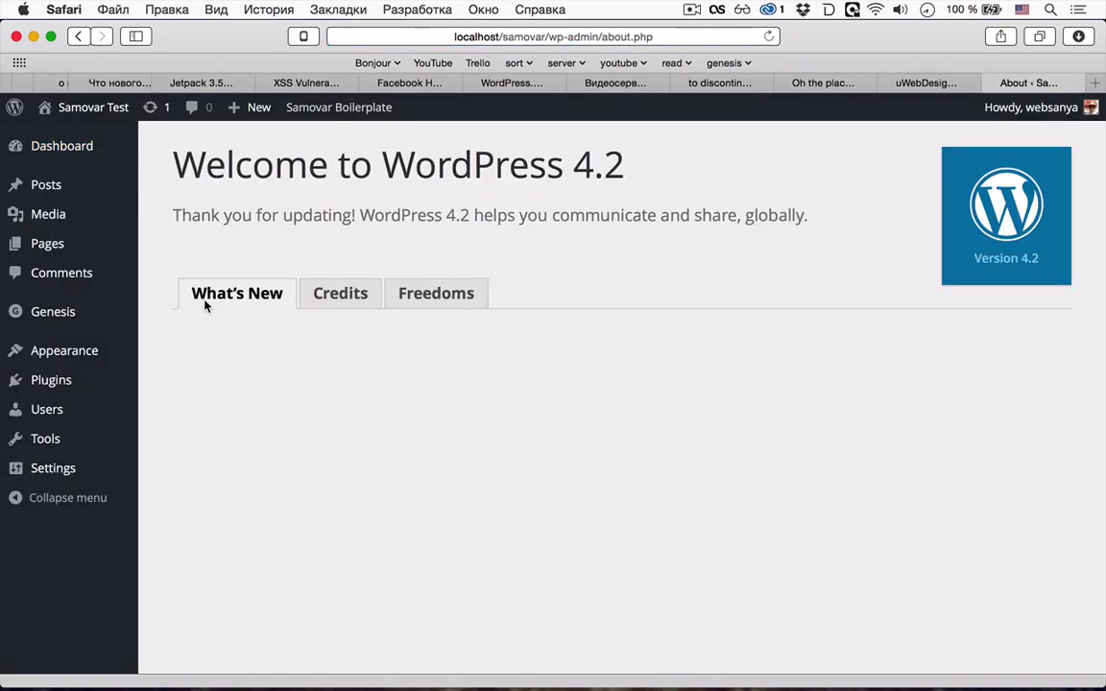
- Look over the What's New in WordPress 4.2 overview, then return to the updates screen
{"action": "left_click", "coordinate": [205, 306]}
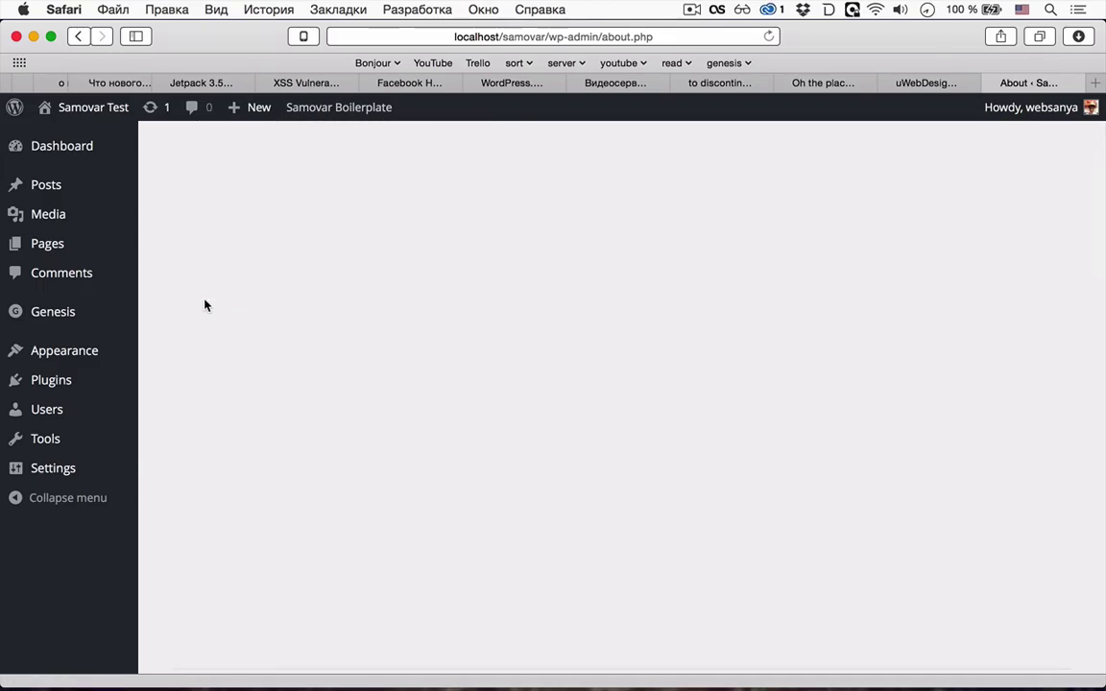
{"action": "scroll", "coordinate": [204, 305], "scroll_direction": "down", "scroll_amount": 20}
{"action": "scroll", "coordinate": [205, 305], "scroll_direction": "up", "scroll_amount": 5}
{"action": "scroll", "coordinate": [204, 305], "scroll_direction": "up", "scroll_amount": 10}
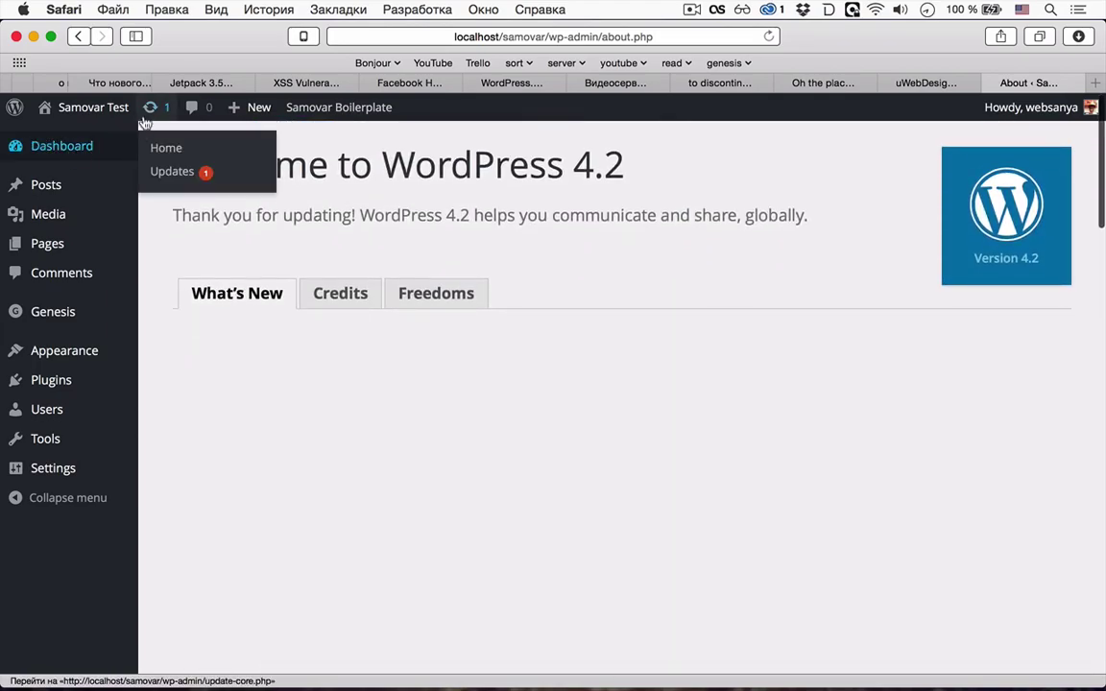
{"action": "left_click", "coordinate": [150, 109]}
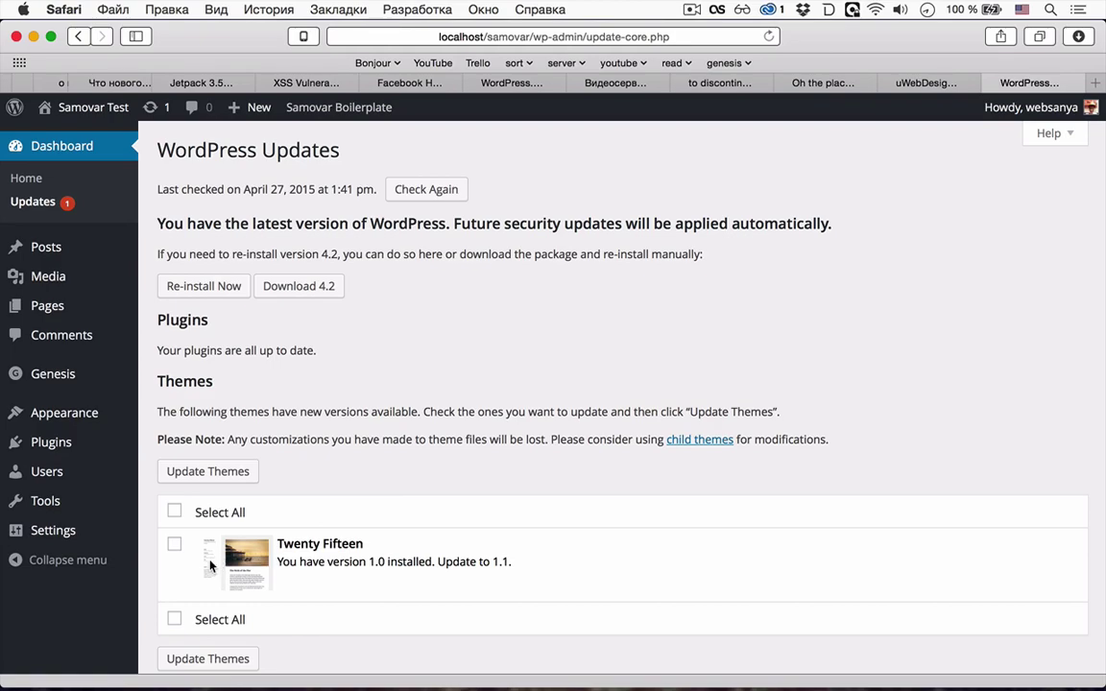
- Update Twenty Fifteen to version 1.1 from its theme details and show Installed Plugins
{"action": "mouse_move", "coordinate": [86, 415]}
{"action": "left_click", "coordinate": [165, 418]}
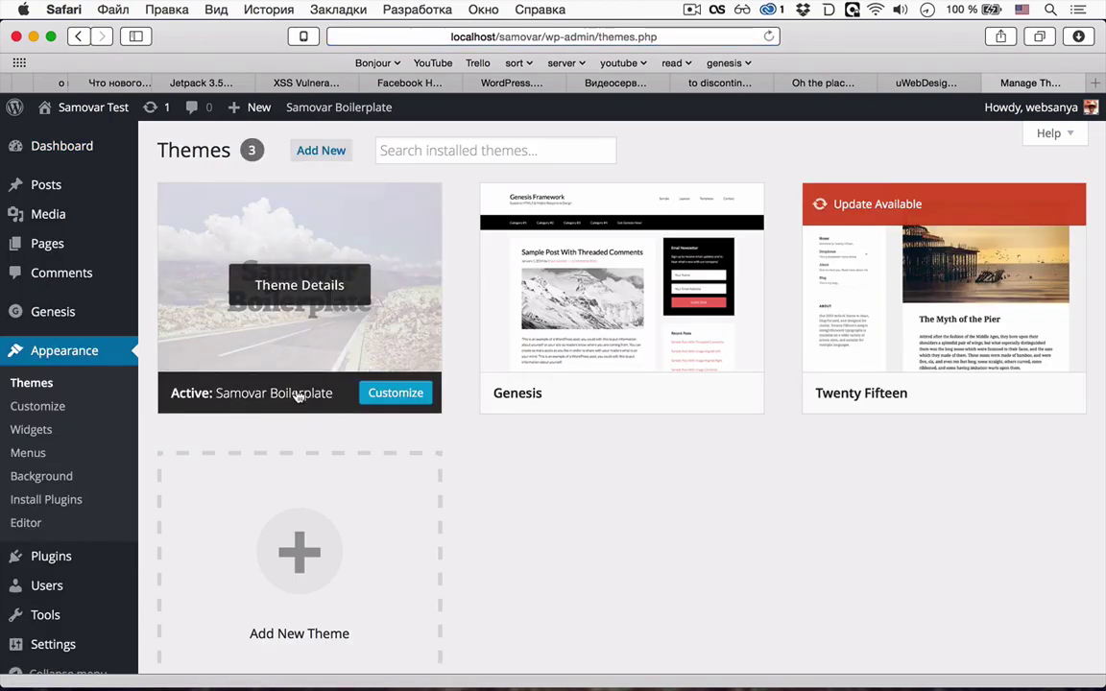
{"action": "mouse_move", "coordinate": [695, 326]}
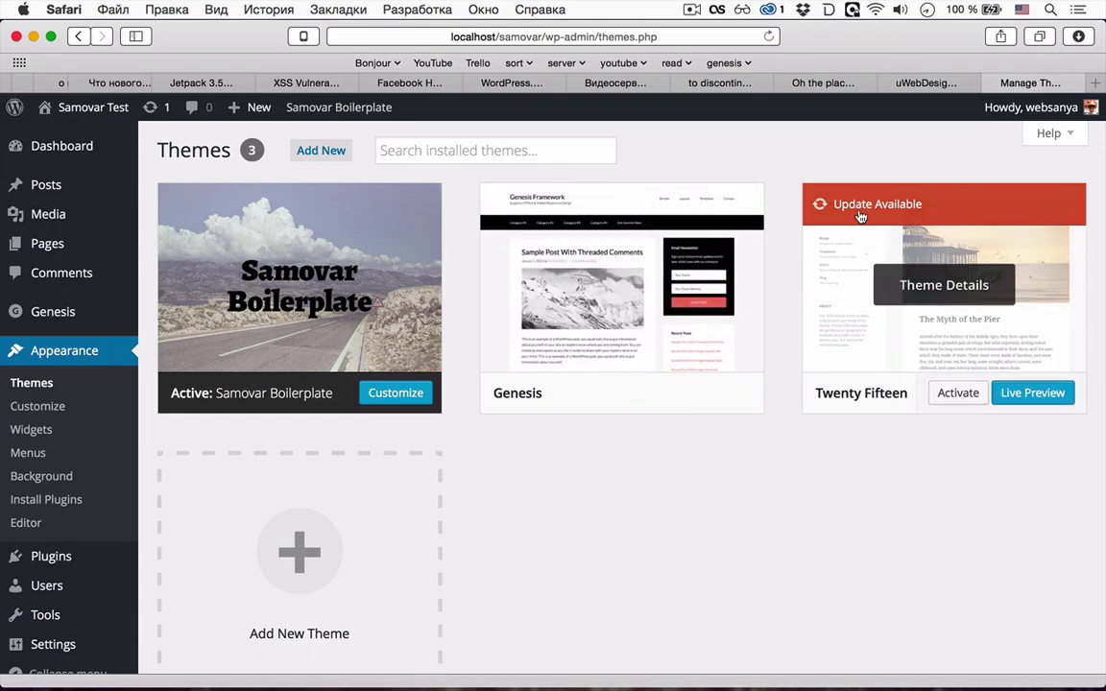
{"action": "left_click", "coordinate": [859, 204]}
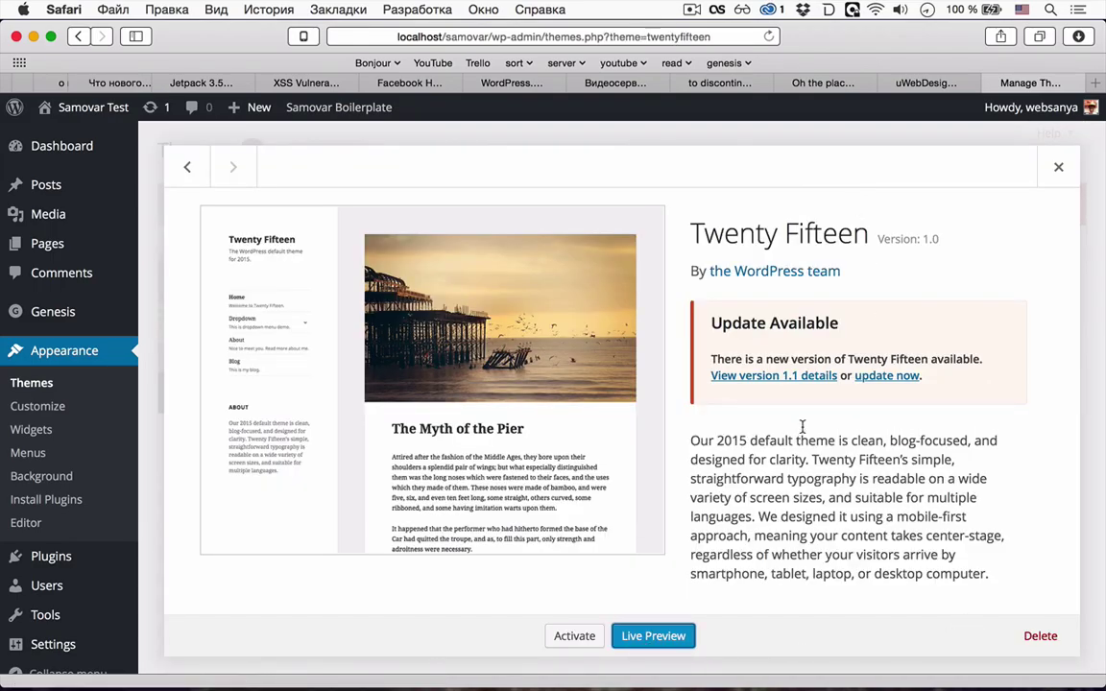
{"action": "left_click", "coordinate": [876, 374]}
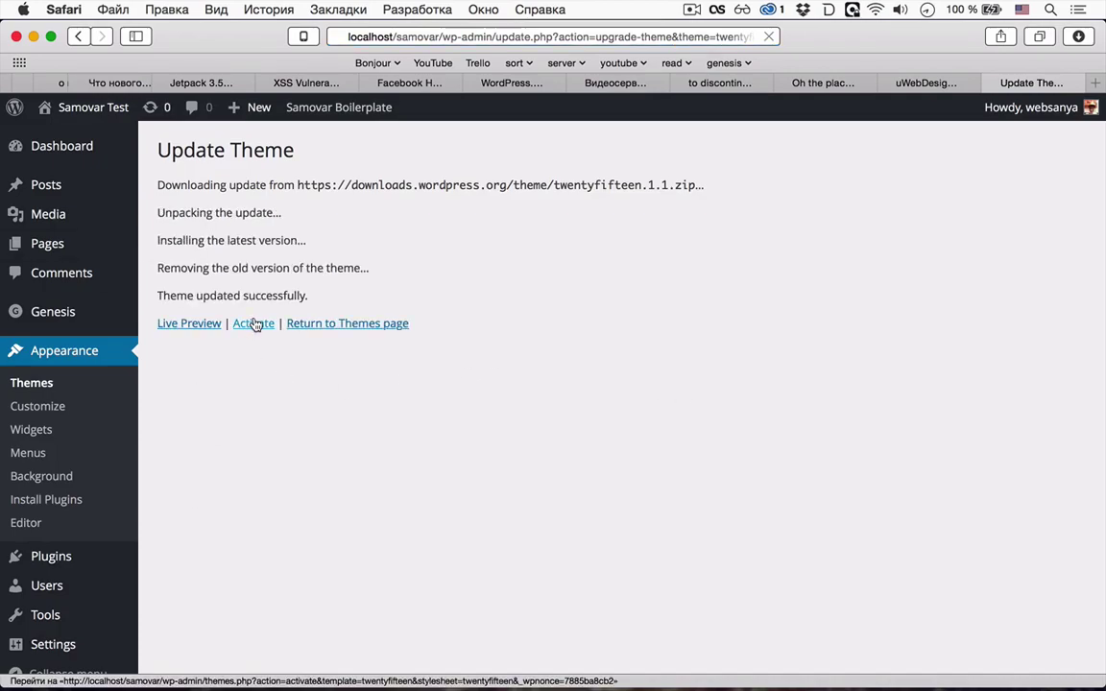
{"action": "left_click", "coordinate": [299, 323]}
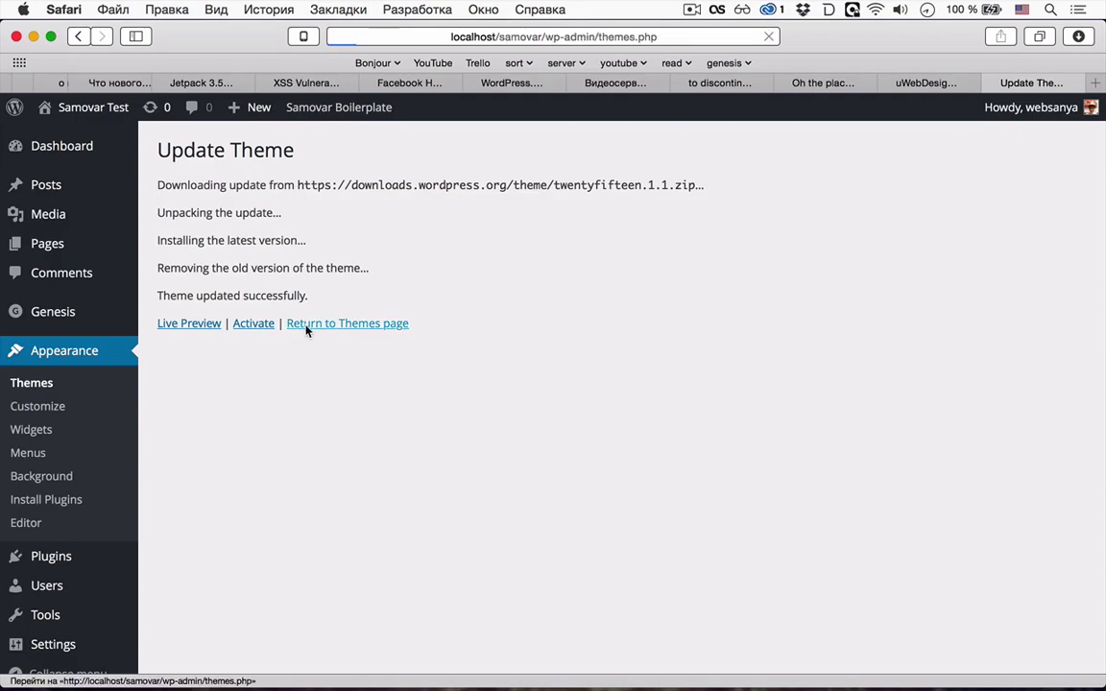
{"action": "left_click", "coordinate": [44, 558]}
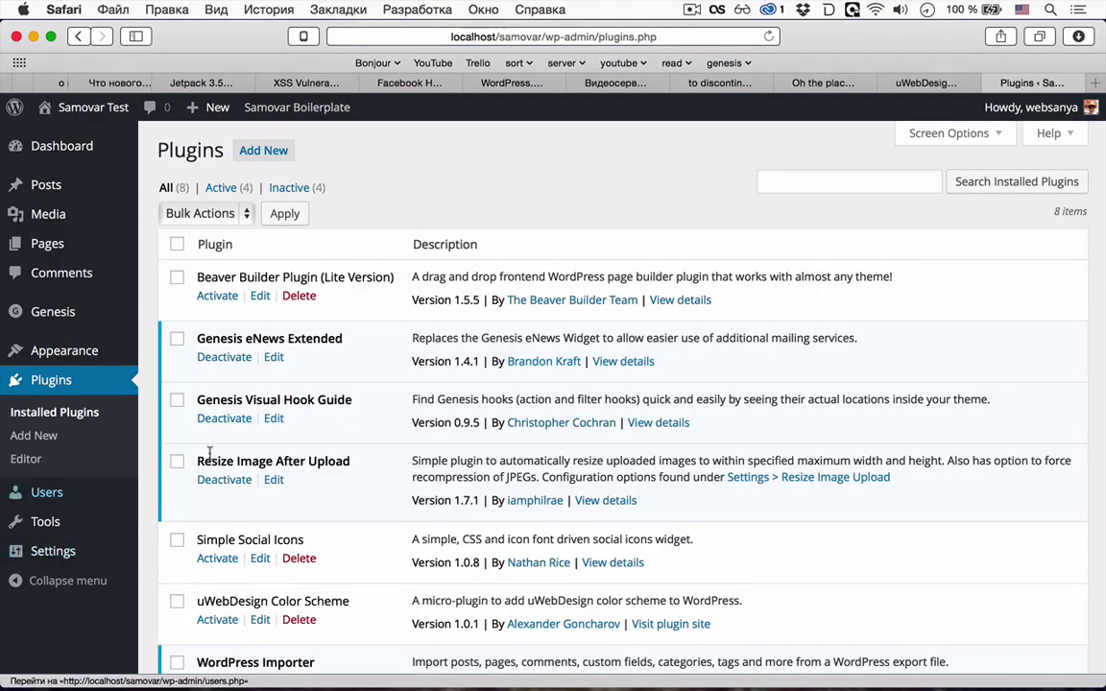
- Load the uWebDesign admin area at uwebdesign.ru/wp-admin/
{"action": "scroll", "coordinate": [376, 310], "scroll_direction": "down", "scroll_amount": 5}
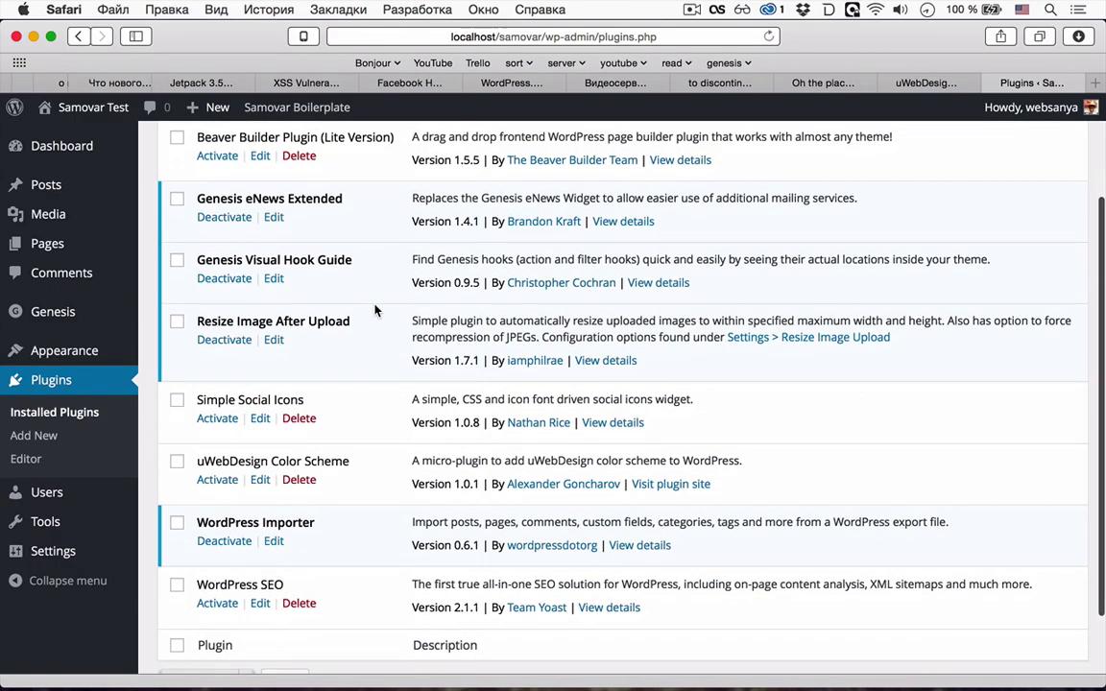
{"action": "scroll", "coordinate": [375, 309], "scroll_direction": "up", "scroll_amount": 4}
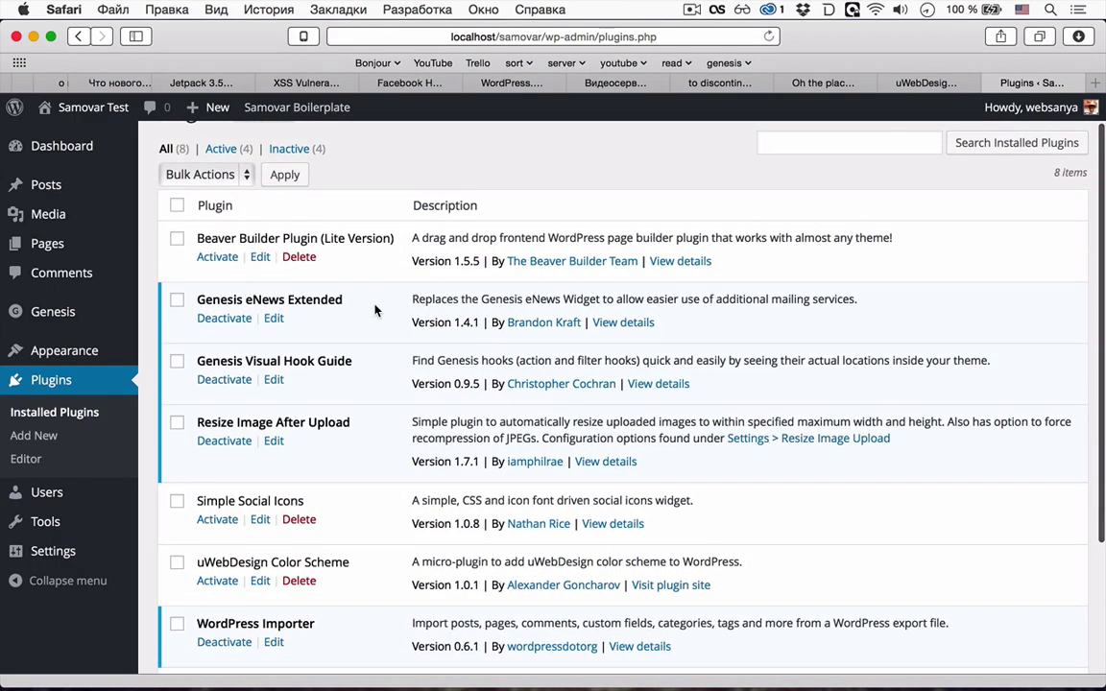
{"action": "scroll", "coordinate": [375, 310], "scroll_direction": "down", "scroll_amount": 3}
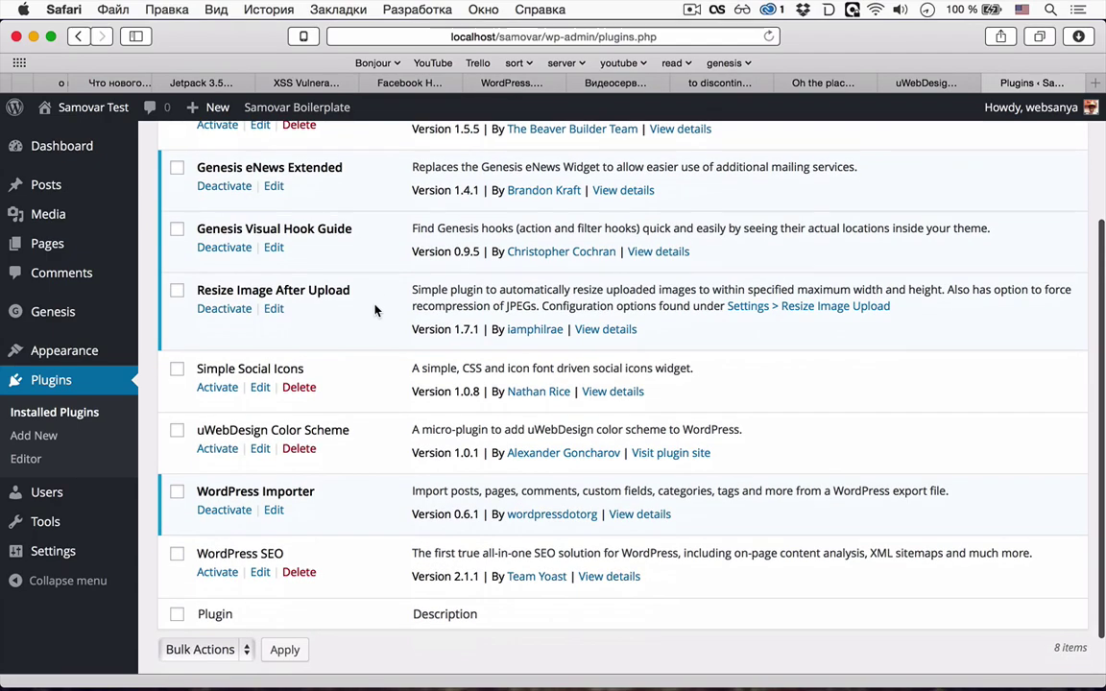
{"action": "scroll", "coordinate": [376, 309], "scroll_direction": "up", "scroll_amount": 4}
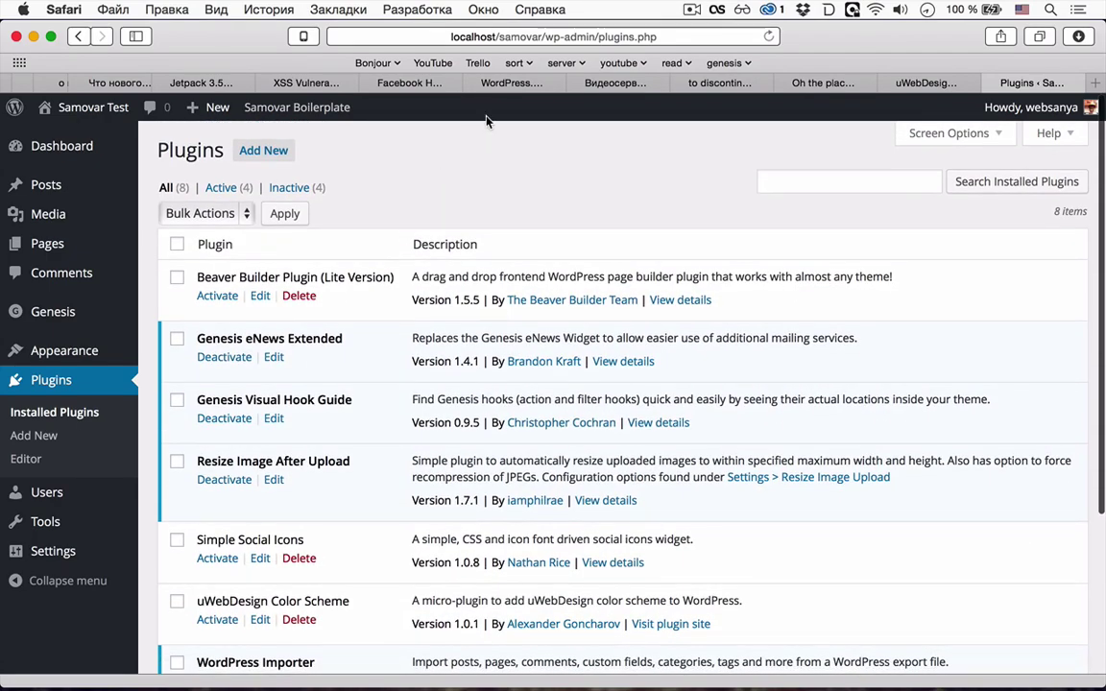
{"action": "left_click", "coordinate": [502, 36]}
{"action": "type", "text": "uwe"}
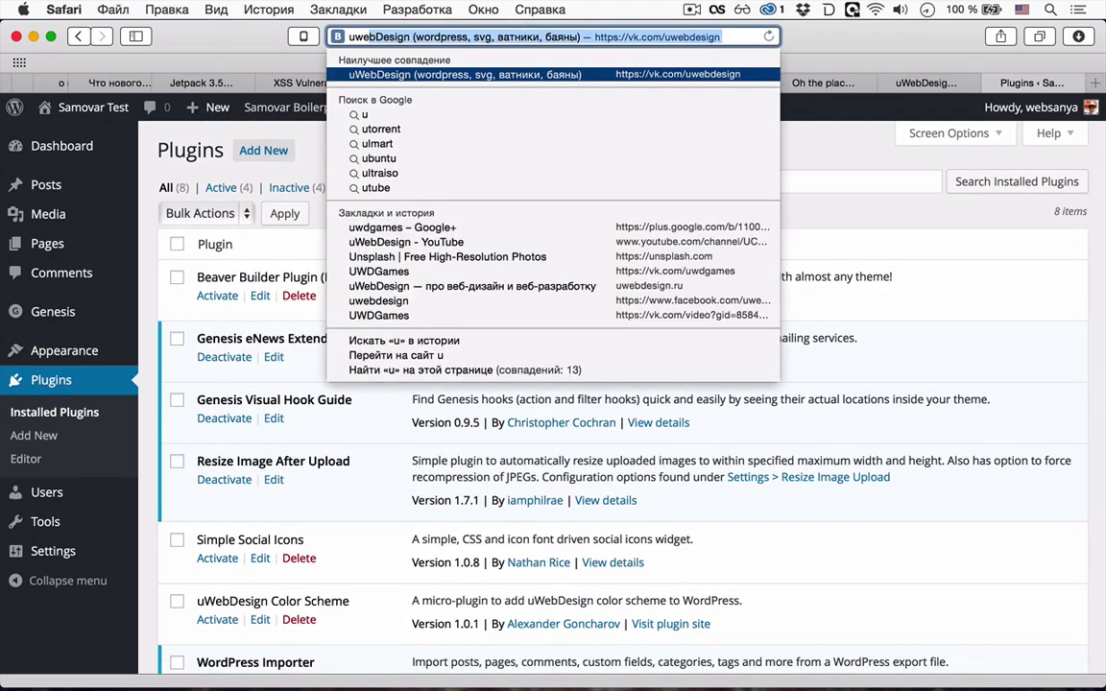
{"action": "type", "text": "bdesign.ru"}
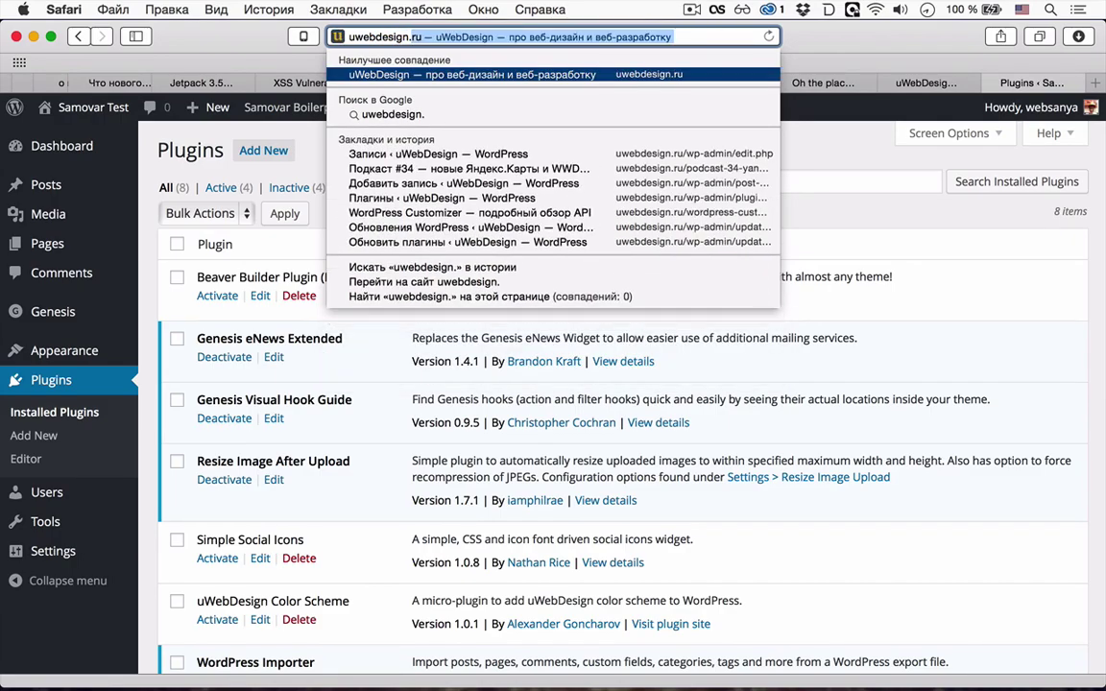
{"action": "type", "text": "/wp-"}
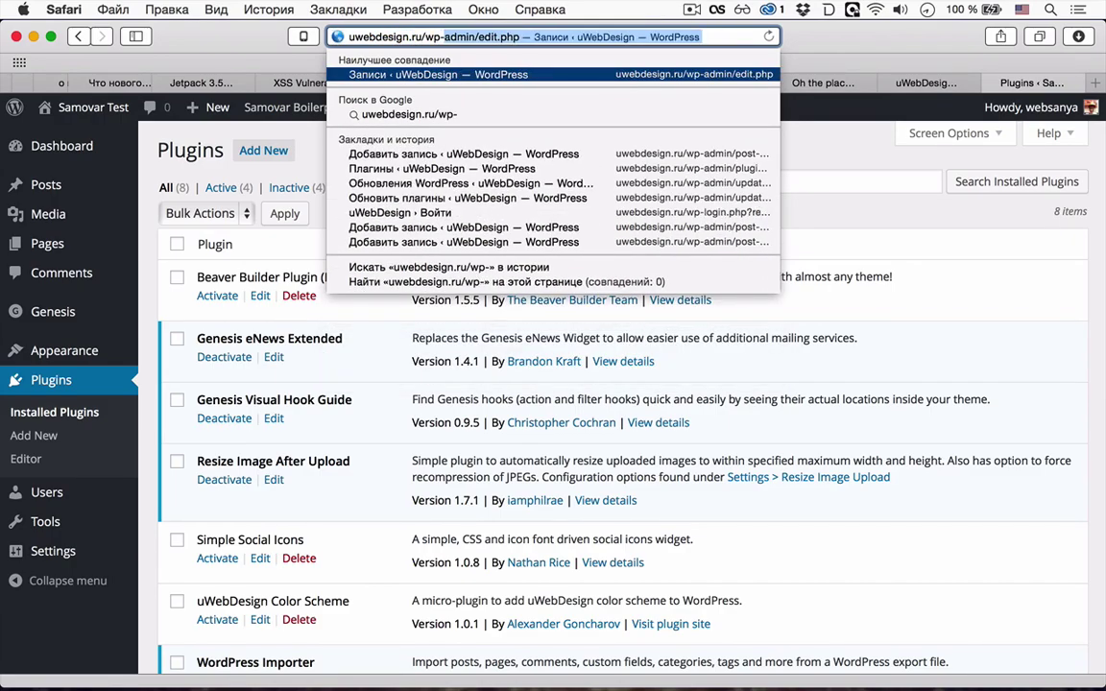
{"action": "type", "text": "admin/"}
{"action": "key", "text": "Return"}
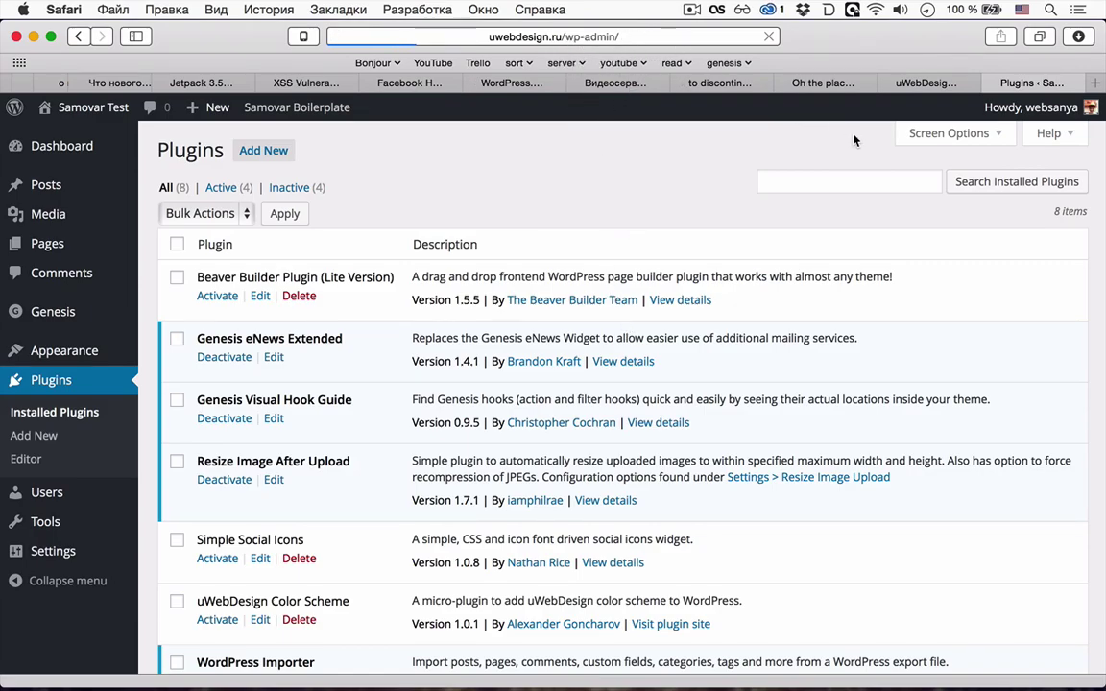
- Switch through the VK and plugins tabs to the wpmag.ru WordPress 4.2 article
{"action": "left_click", "coordinate": [910, 83]}
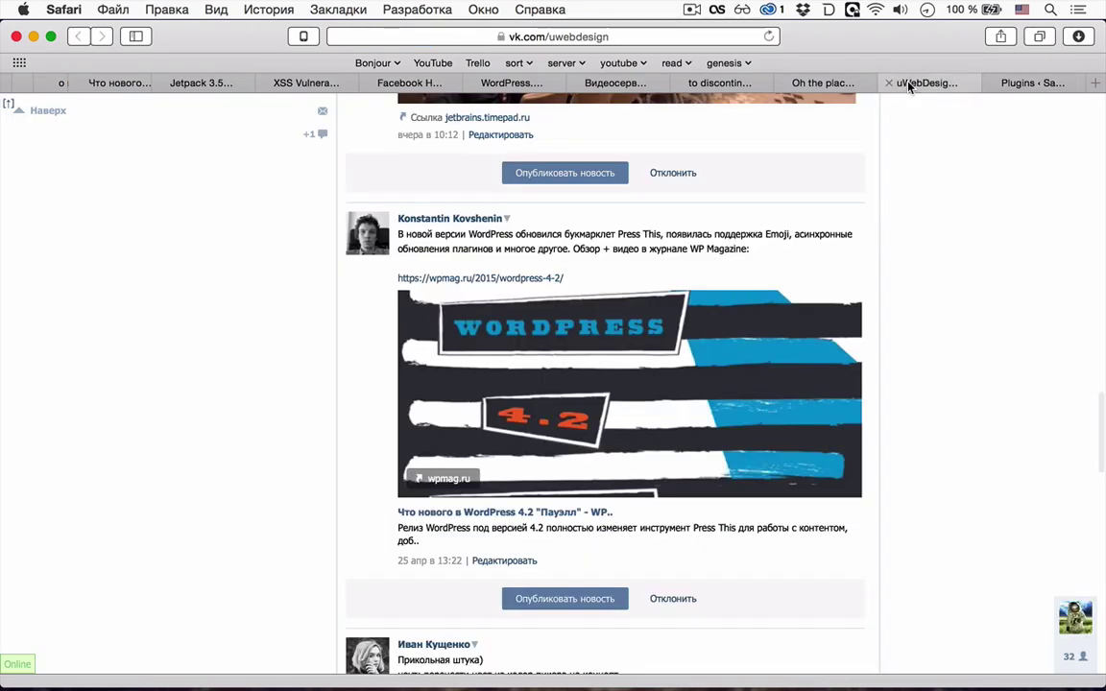
{"action": "left_click", "coordinate": [1019, 84]}
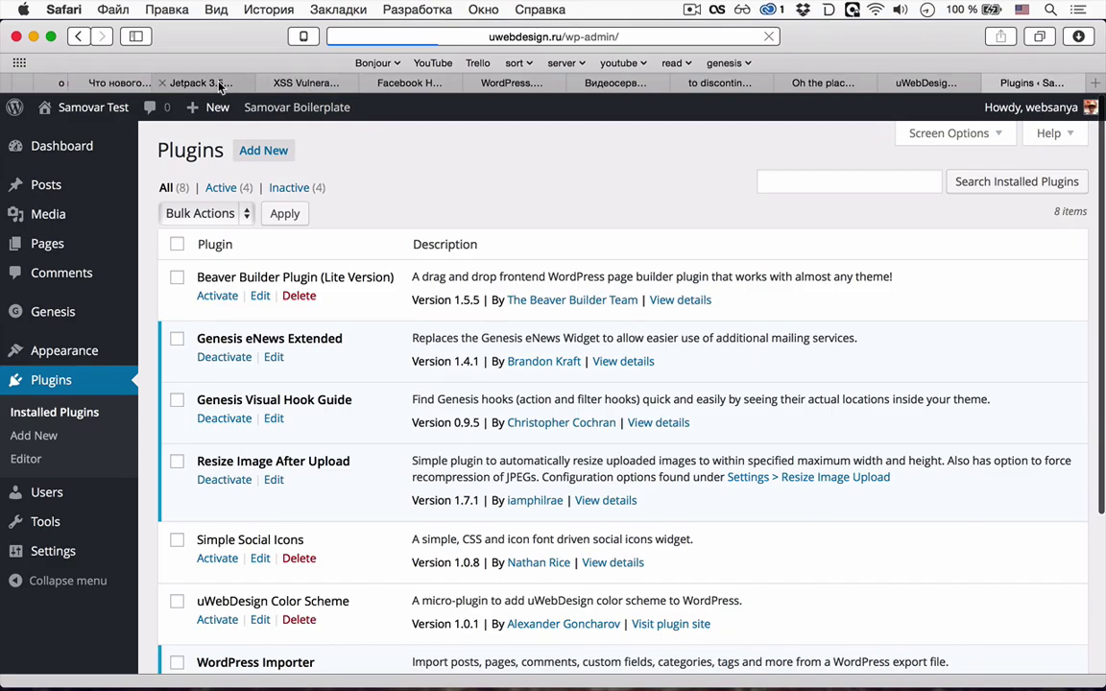
{"action": "left_click", "coordinate": [134, 85]}
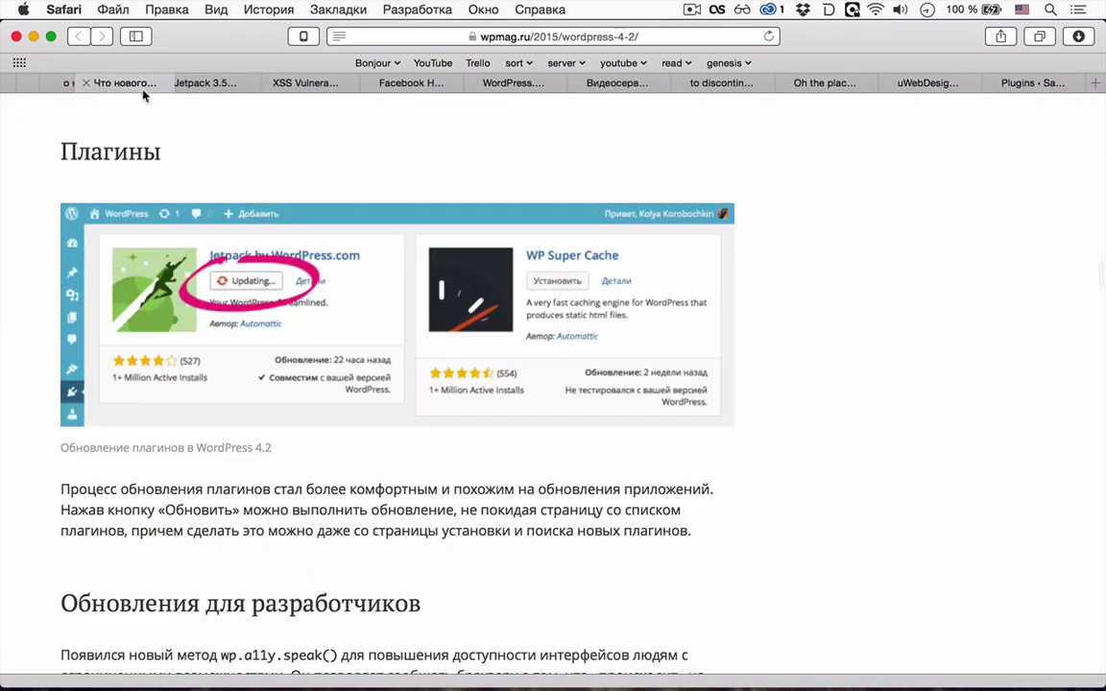
- Read the article through the WP_Query sorting example and Other Changes to the video heading
{"action": "scroll", "coordinate": [318, 355], "scroll_direction": "down", "scroll_amount": 10}
{"action": "scroll", "coordinate": [318, 356], "scroll_direction": "down", "scroll_amount": 5}
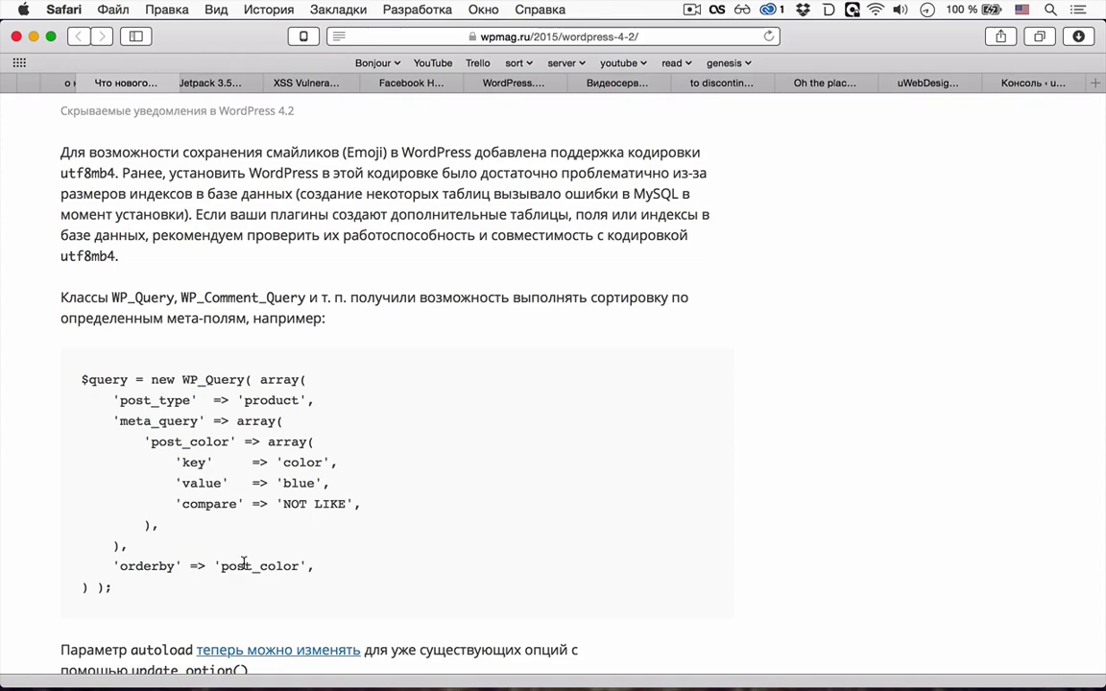
{"action": "scroll", "coordinate": [244, 567], "scroll_direction": "down", "scroll_amount": 3}
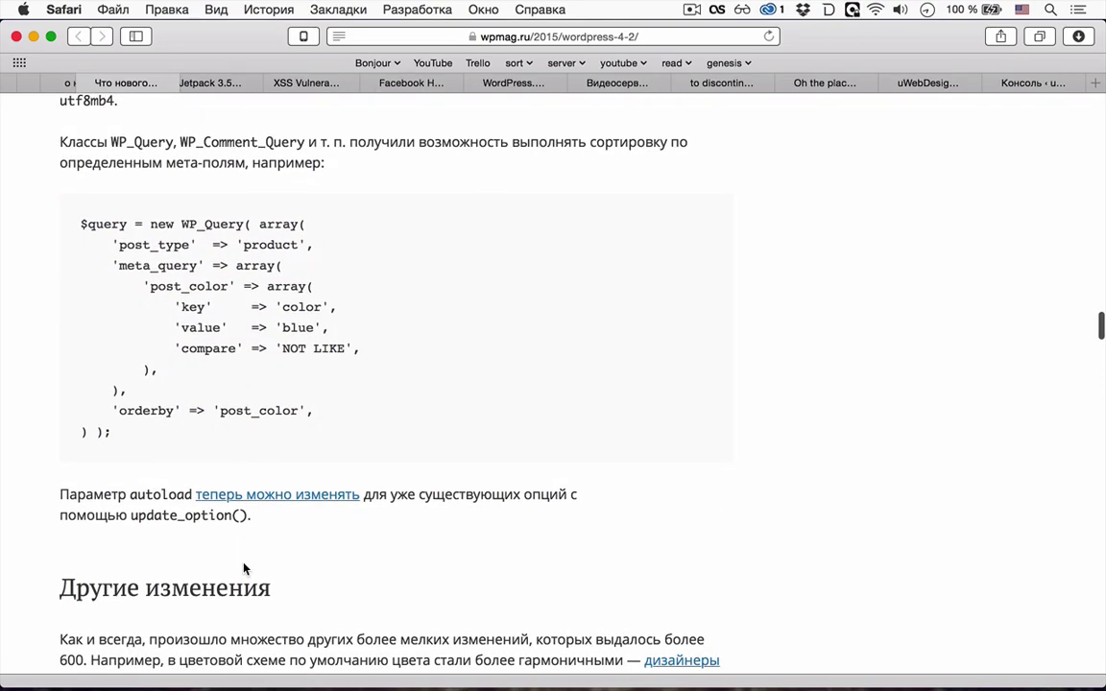
{"action": "scroll", "coordinate": [98, 329], "scroll_direction": "down", "scroll_amount": 1}
{"action": "scroll", "coordinate": [100, 307], "scroll_direction": "down", "scroll_amount": 5}
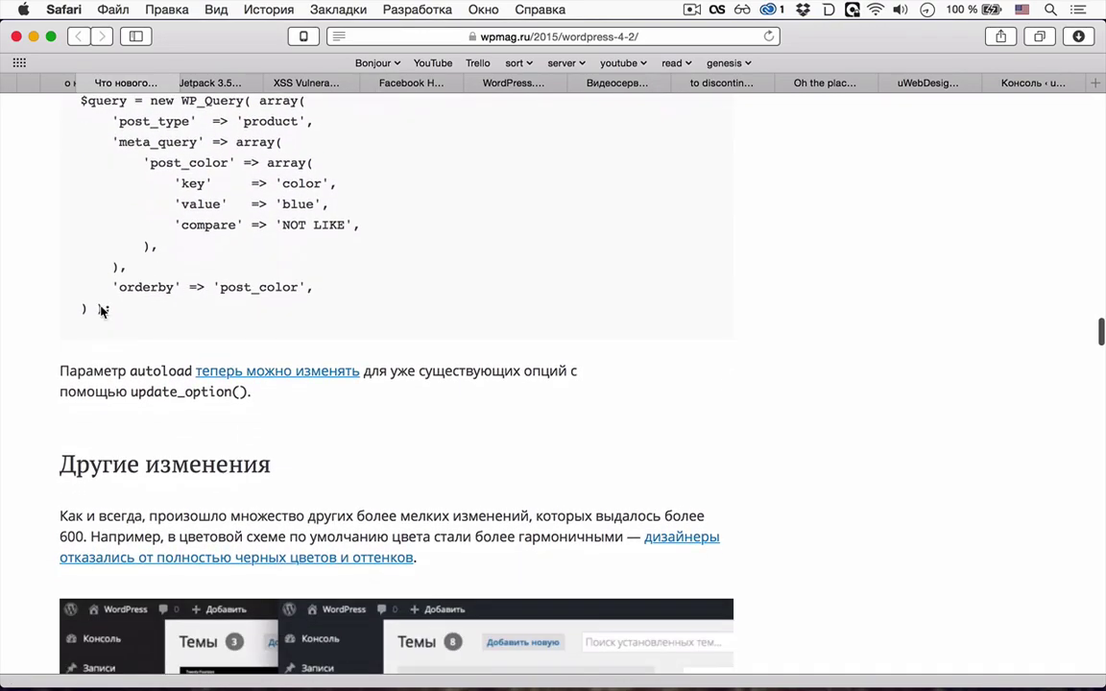
{"action": "scroll", "coordinate": [101, 306], "scroll_direction": "down", "scroll_amount": 3}
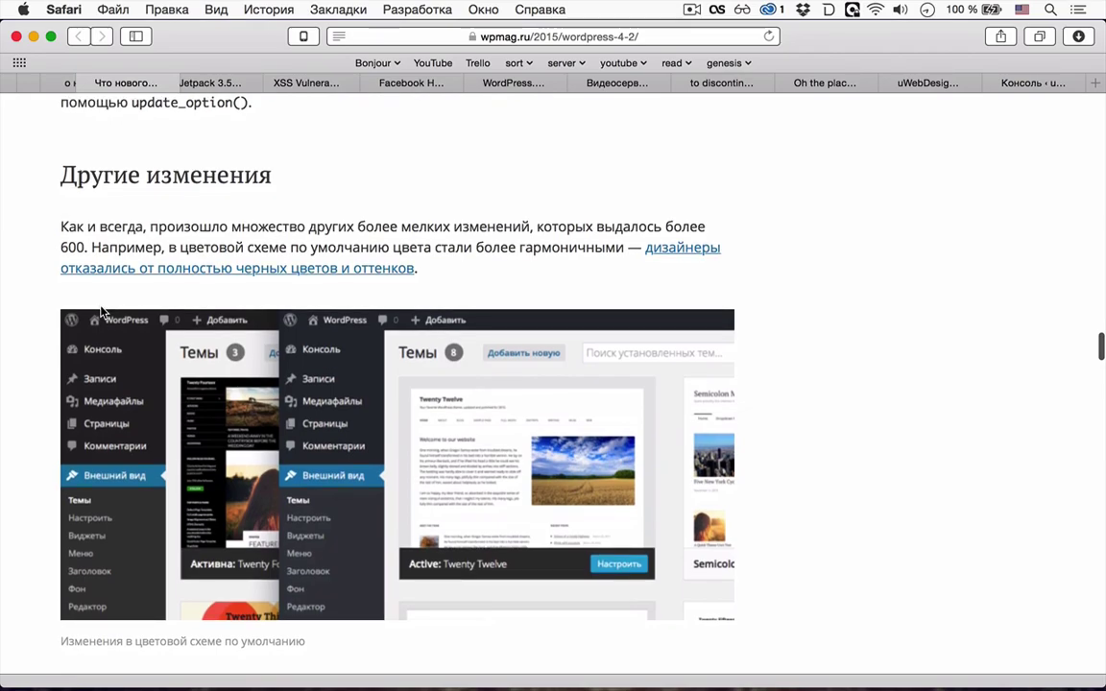
{"action": "scroll", "coordinate": [101, 312], "scroll_direction": "down", "scroll_amount": 5}
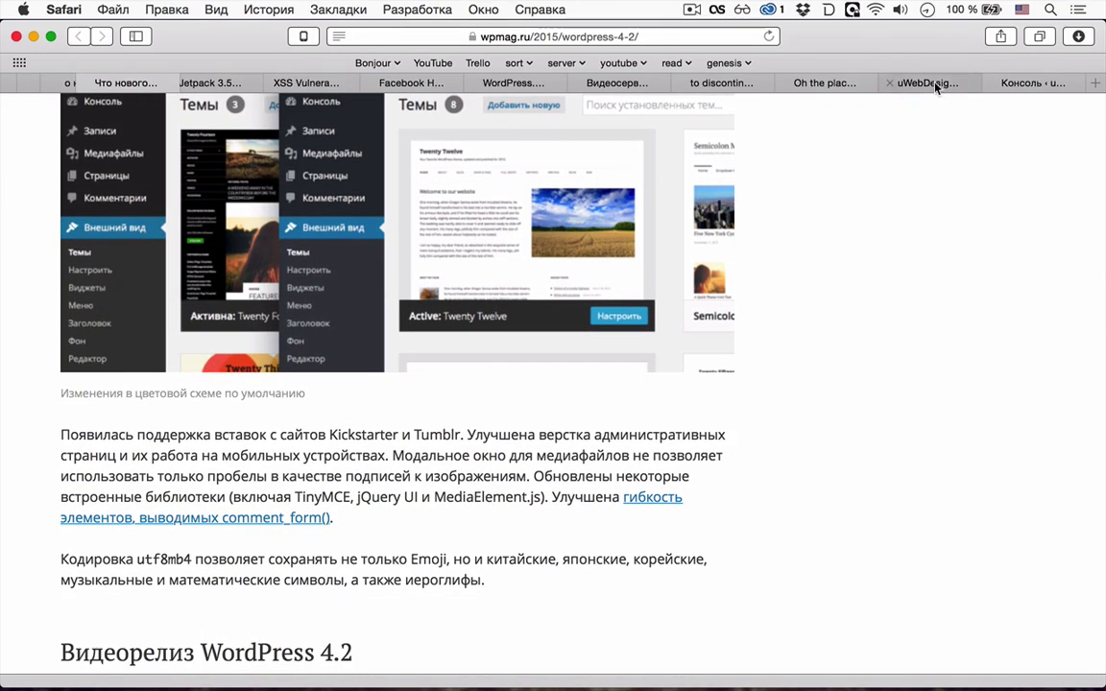
{"action": "left_click", "coordinate": [936, 84]}
- Start the uWebDesign site's upgrade to WordPress 4.2 (ru_RU) and open a blank tab
{"action": "key", "text": "ctrl+Tab"}
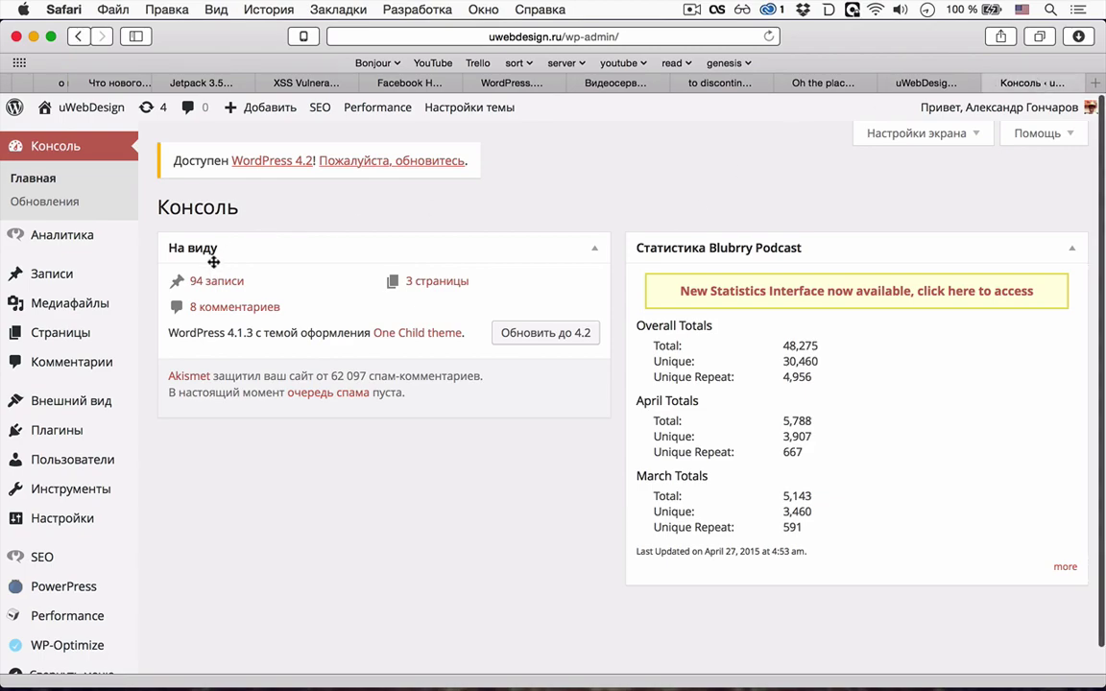
{"action": "left_click", "coordinate": [351, 161]}
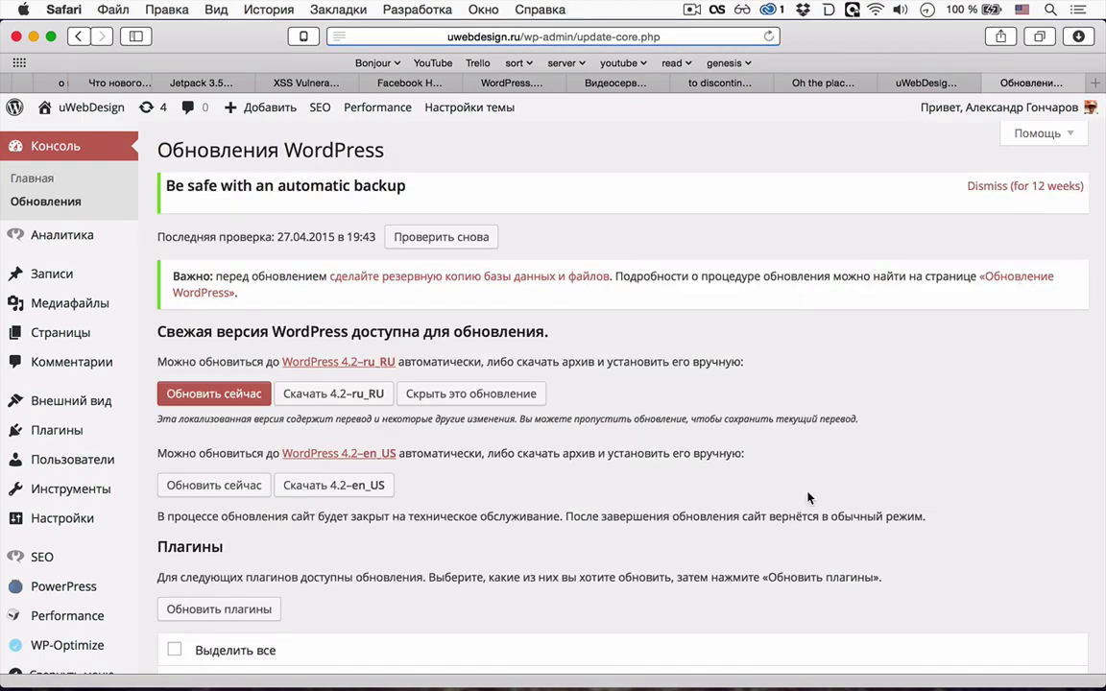
{"action": "scroll", "coordinate": [302, 487], "scroll_direction": "down", "scroll_amount": 5}
{"action": "scroll", "coordinate": [307, 491], "scroll_direction": "up", "scroll_amount": 4}
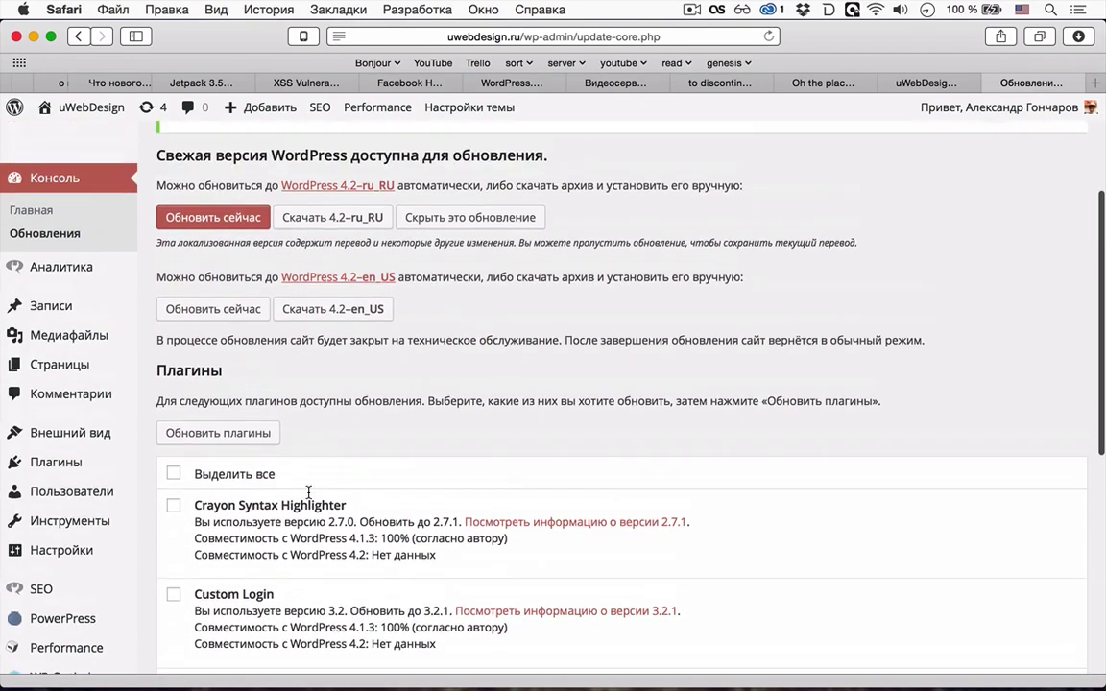
{"action": "left_click", "coordinate": [188, 281]}
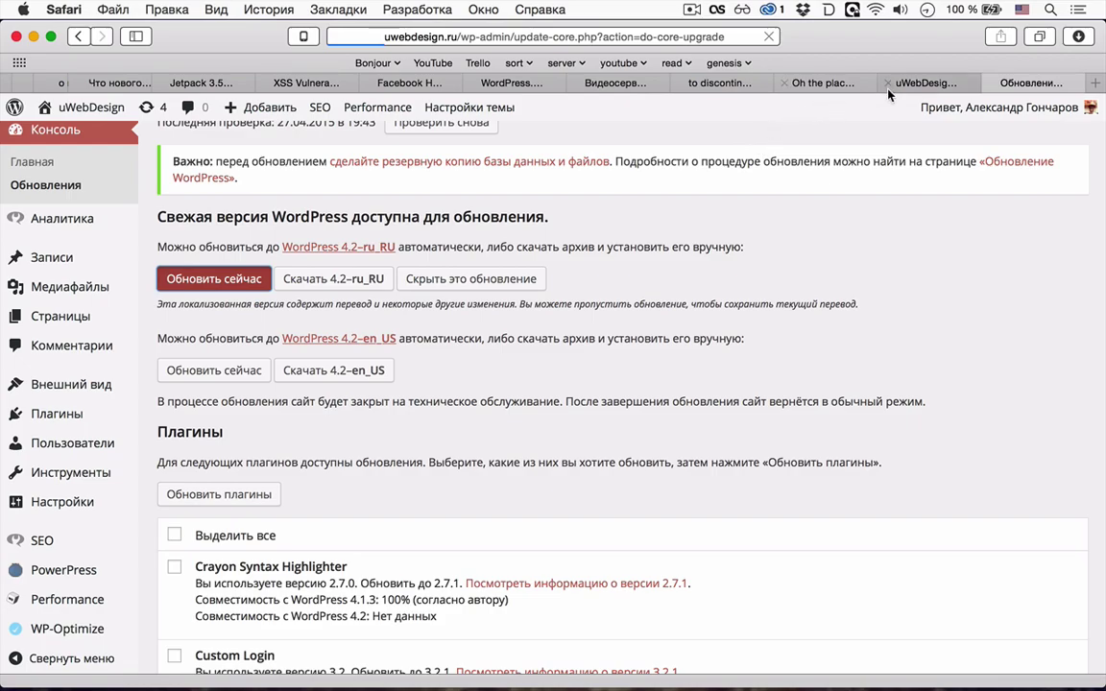
{"action": "key", "text": "super+t"}
- Load the Samovar Test dashboard from the localhost address suggestions
{"action": "type", "text": "lo"}
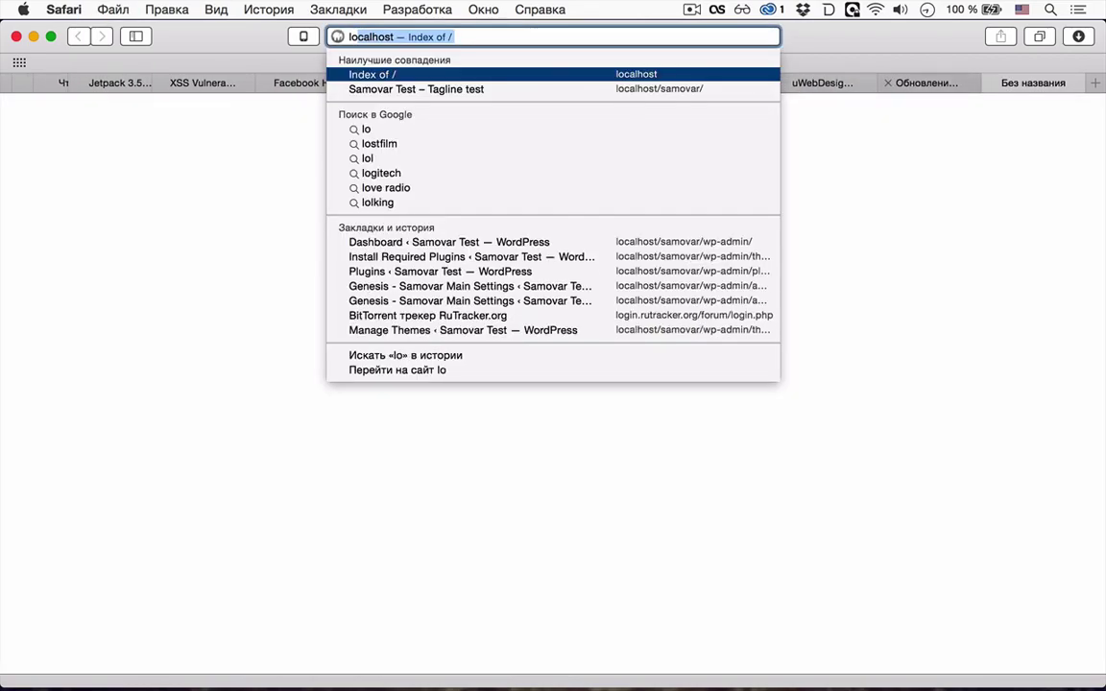
{"action": "key", "text": "Down"}
{"action": "key", "text": "Down"}
{"action": "key", "text": "Down"}
{"action": "key", "text": "Down"}
{"action": "key", "text": "Down"}
{"action": "key", "text": "Down"}
{"action": "key", "text": "Down"}
{"action": "key", "text": "Down"}
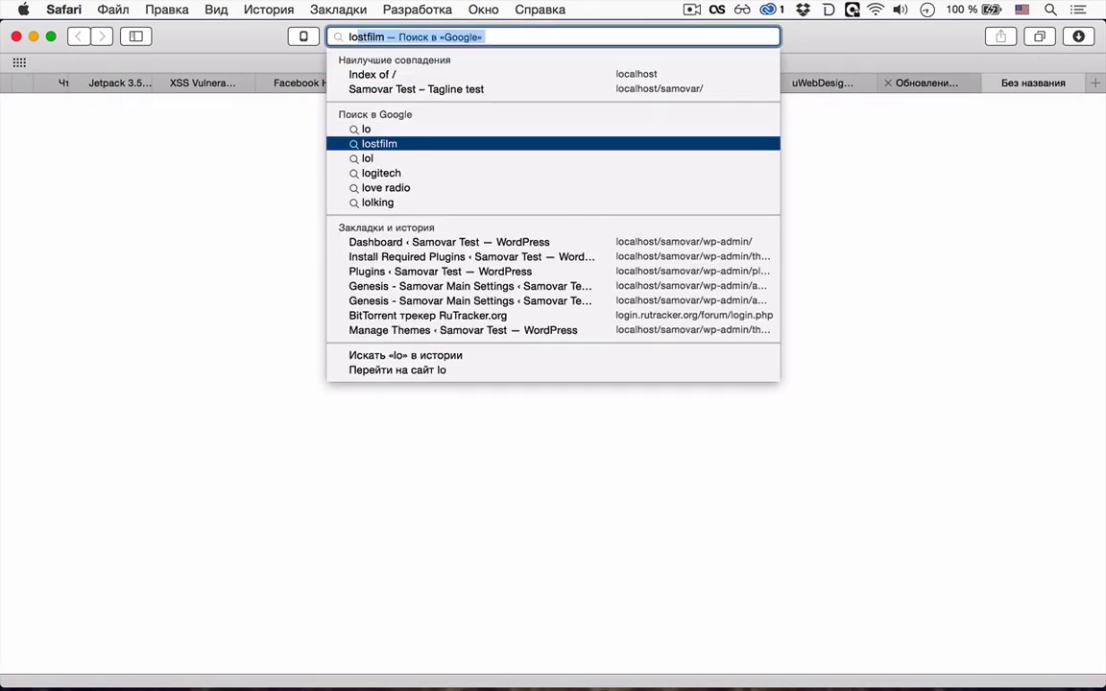
{"action": "key", "text": "Return"}
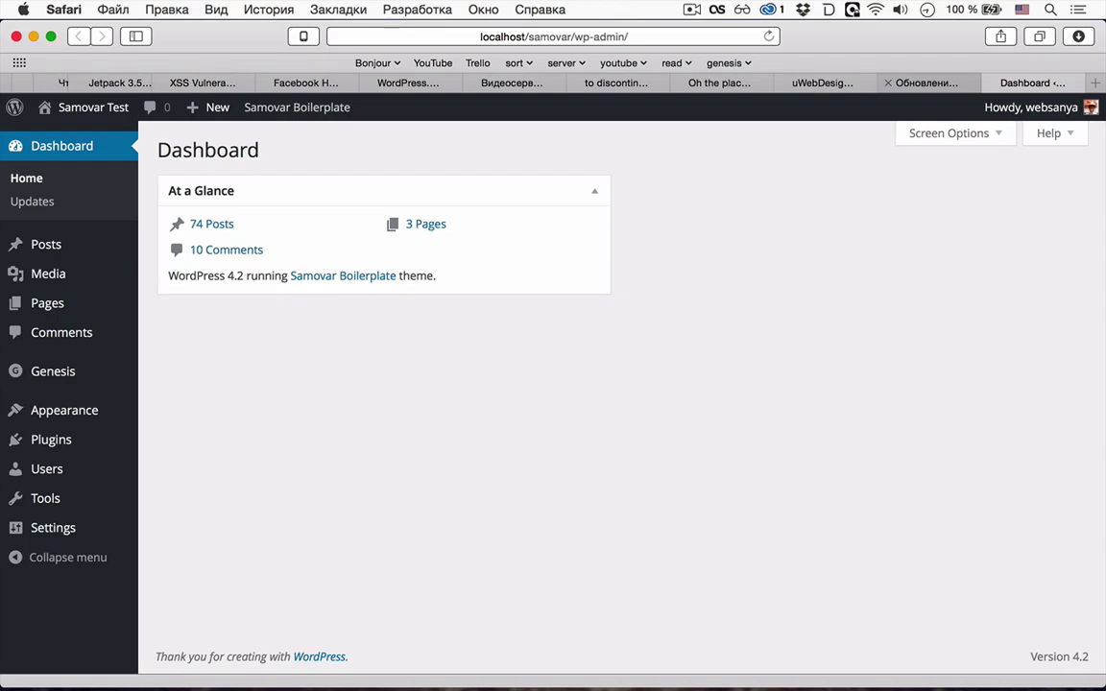
- In a new tab, open localhost/wordpress-4-1/wp-admin/ via the localhost sites index
{"action": "key", "text": "super+t"}
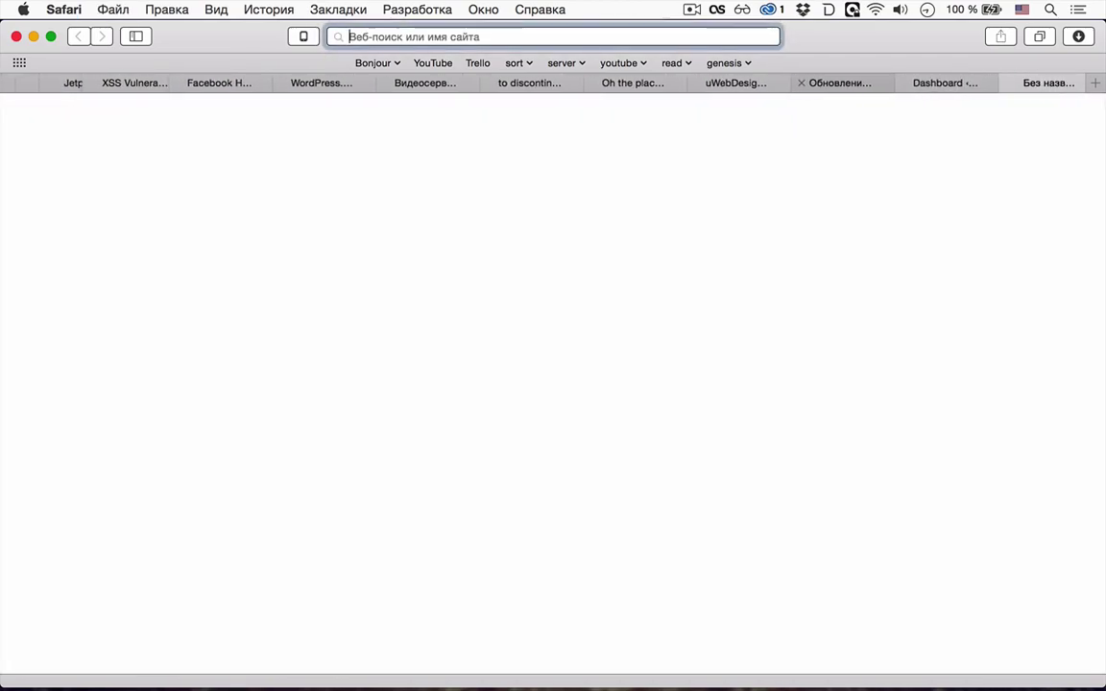
{"action": "type", "text": "loca"}
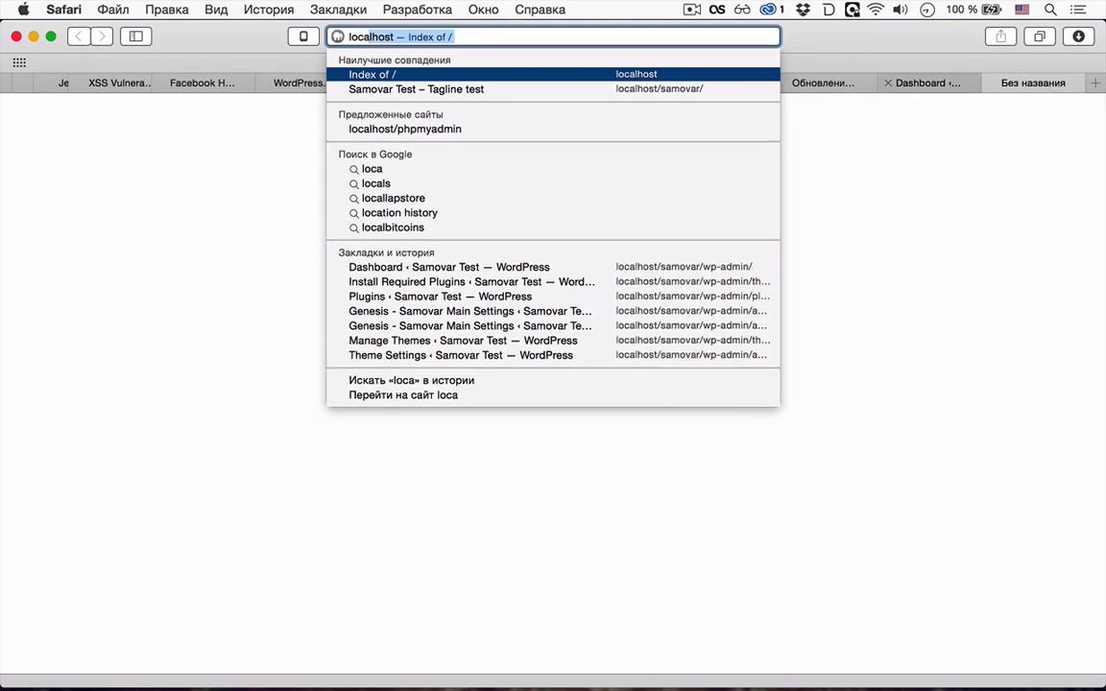
{"action": "key", "text": "Return"}
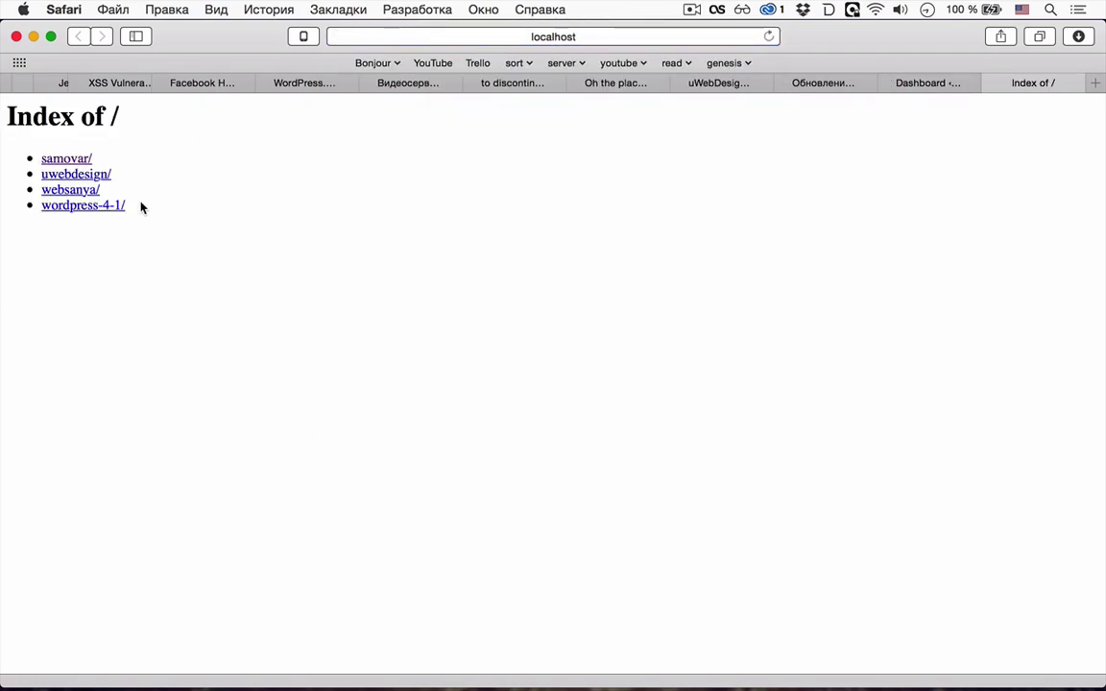
{"action": "left_click", "coordinate": [111, 205]}
{"action": "left_click", "coordinate": [653, 34]}
{"action": "left_click", "coordinate": [653, 34]}
{"action": "type", "text": "wp="}
{"action": "key", "text": "BackSpace"}
{"action": "type", "text": "-admin"}
{"action": "key", "text": "Return"}
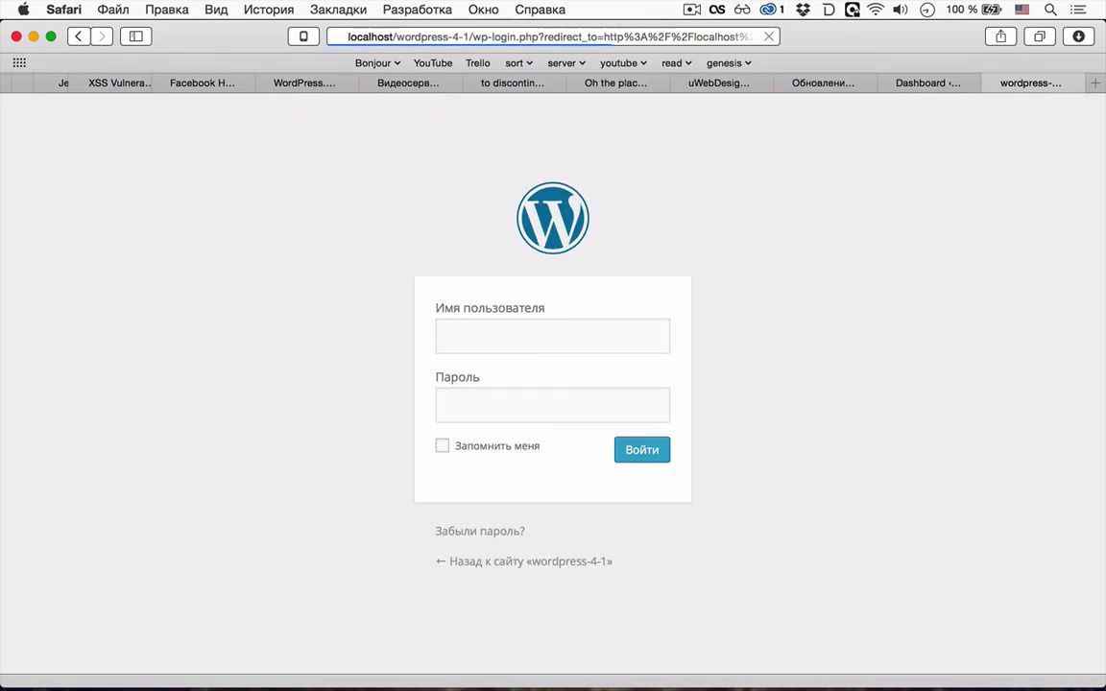
- Sign in to the wordpress-4-1 admin with the account username and password
{"action": "left_click", "coordinate": [595, 394]}
{"action": "left_click", "coordinate": [595, 329]}
{"action": "type", "text": "websanya"}
{"action": "key", "text": "Tab"}
{"action": "type", "text": "12345678901"}
{"action": "key", "text": "Return"}
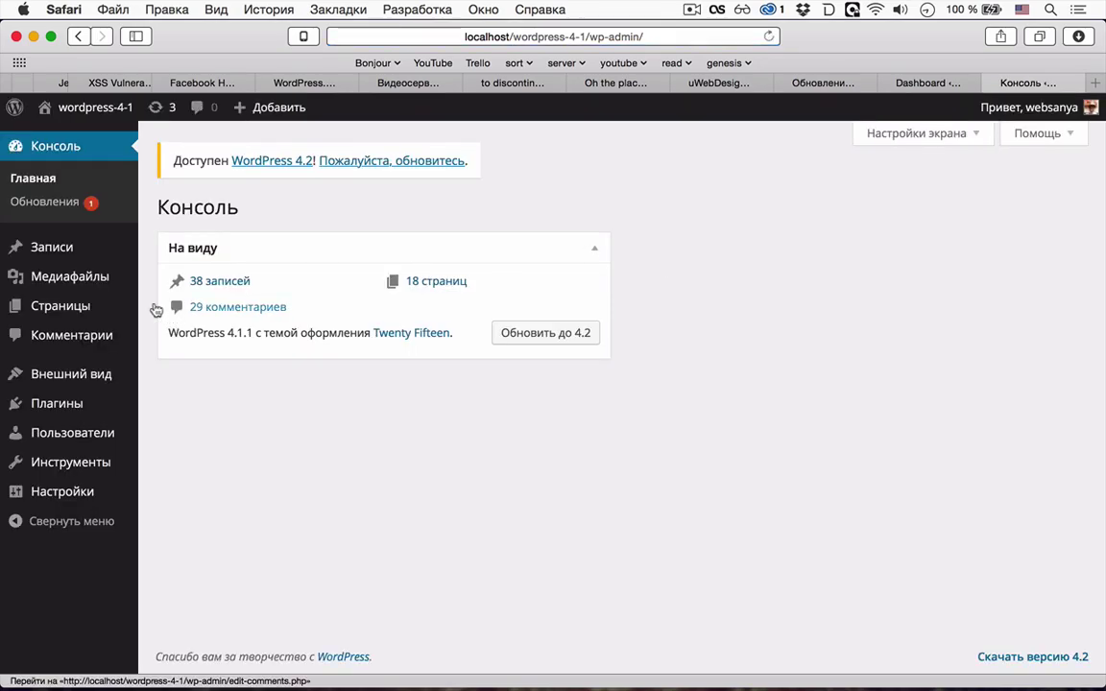
- Check the Samovar, wordpress-4-1 and in-progress uWebDesign upgrade tabs
{"action": "left_click", "coordinate": [927, 82]}
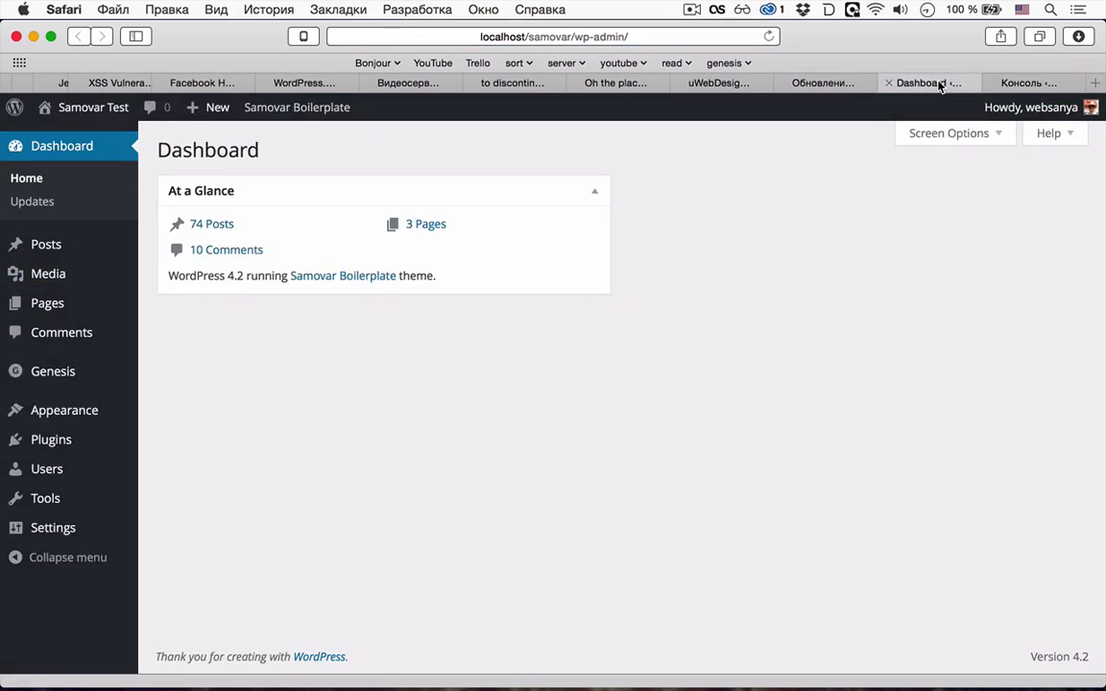
{"action": "left_click", "coordinate": [1028, 83]}
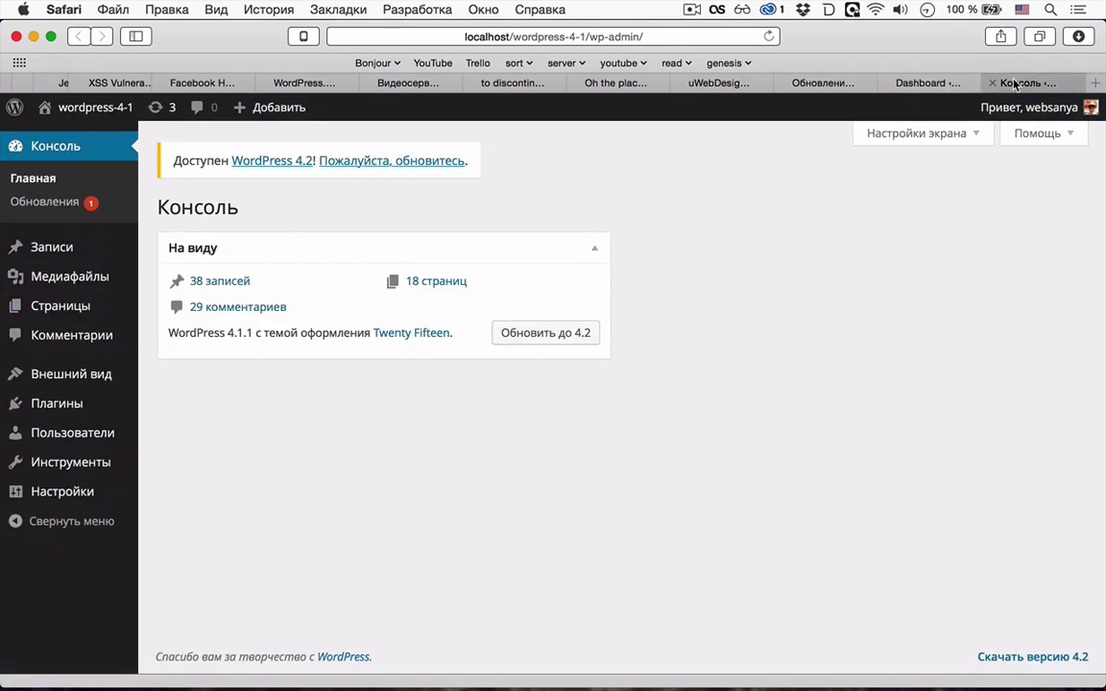
{"action": "left_click", "coordinate": [933, 83]}
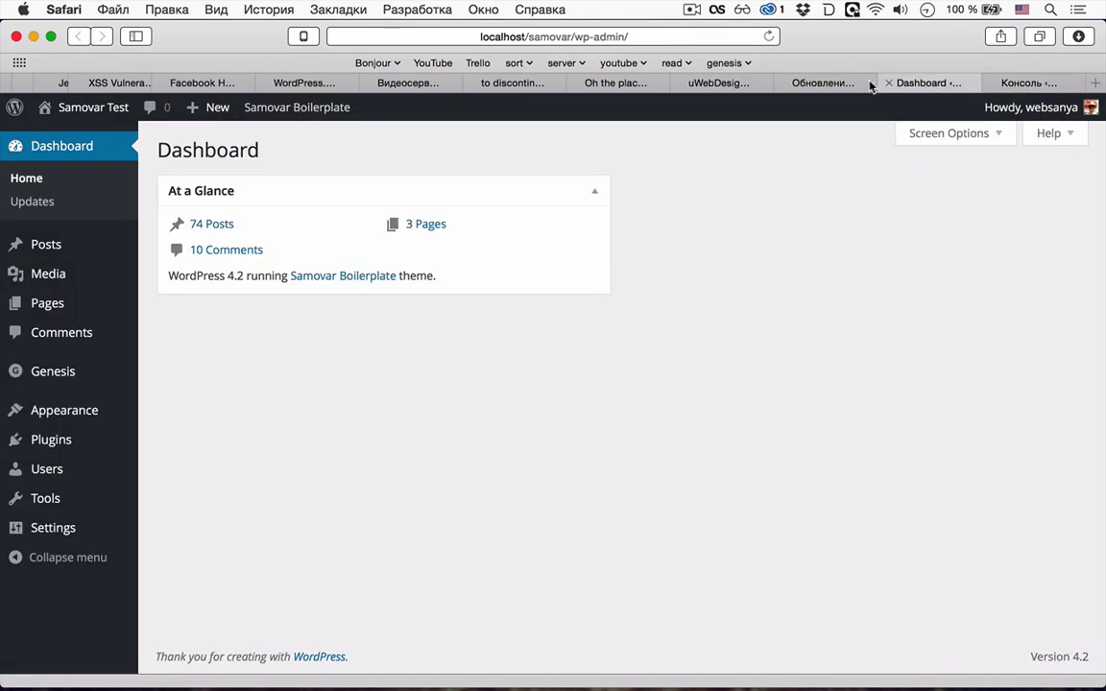
{"action": "left_click", "coordinate": [827, 82]}
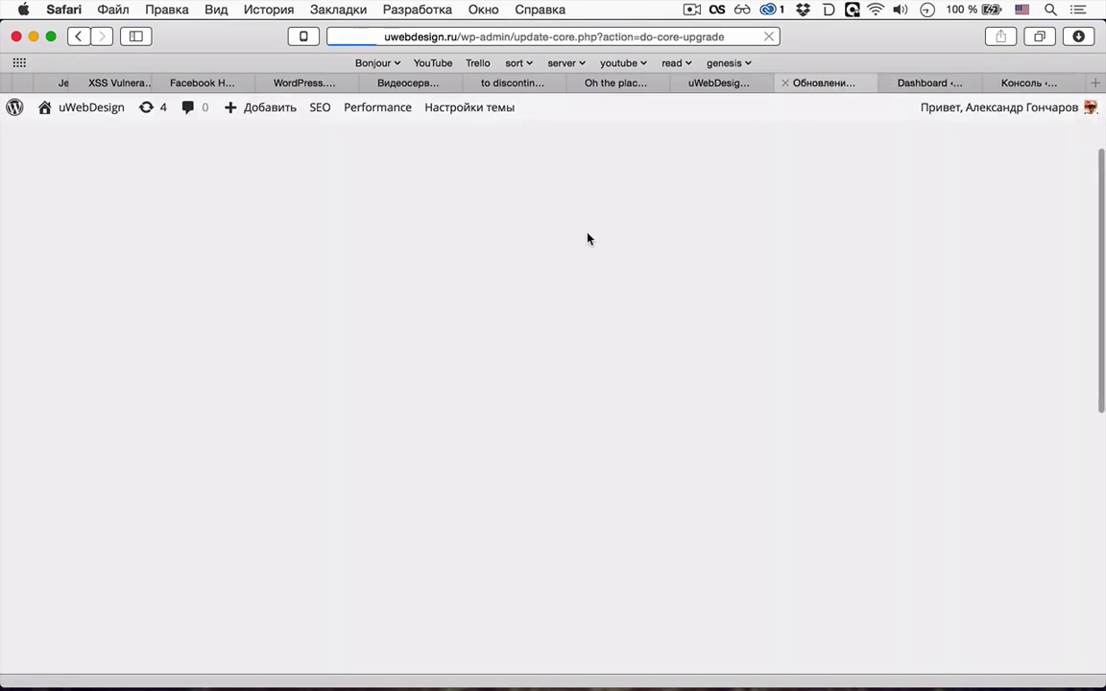
- Move across the VK, forum and wpmag.ru tabs to the WP Tavern Jetpack 3.5 article
{"action": "left_click", "coordinate": [730, 84]}
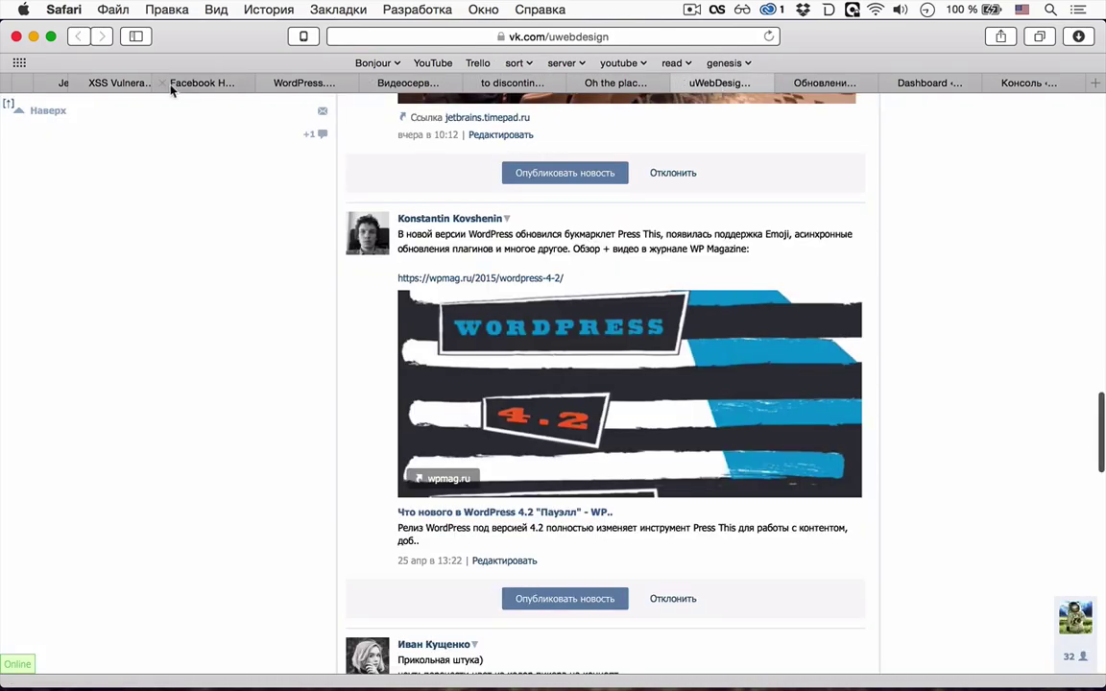
{"action": "scroll", "coordinate": [99, 79], "scroll_direction": "left", "scroll_amount": 5}
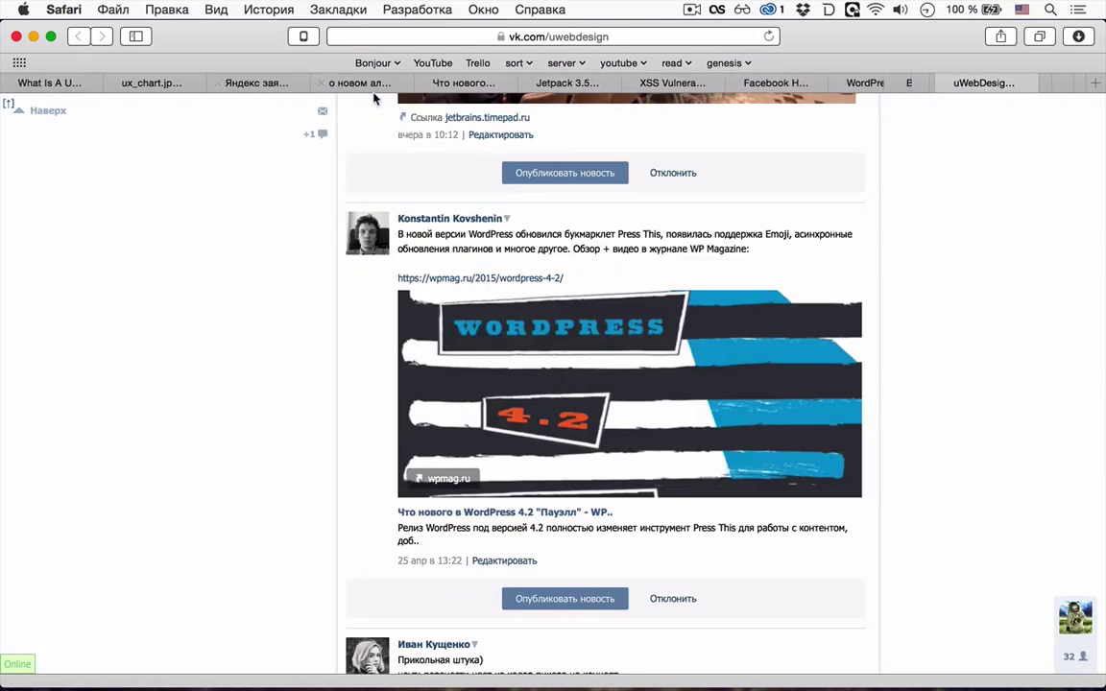
{"action": "left_click", "coordinate": [351, 82]}
{"action": "left_click", "coordinate": [480, 84]}
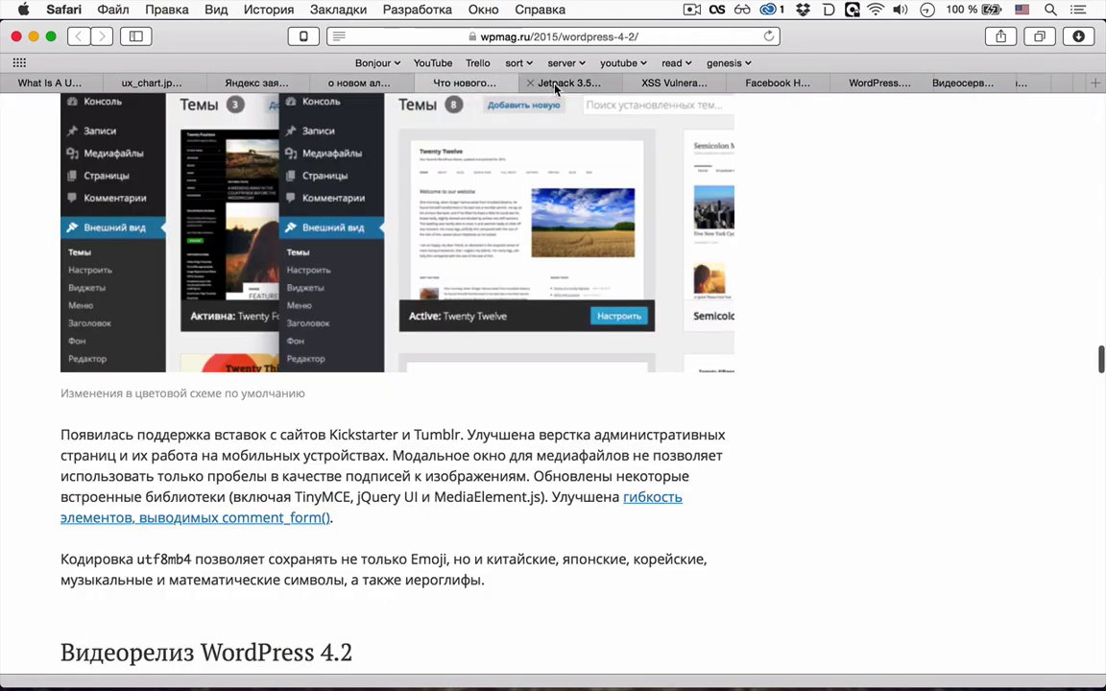
{"action": "left_click", "coordinate": [554, 84]}
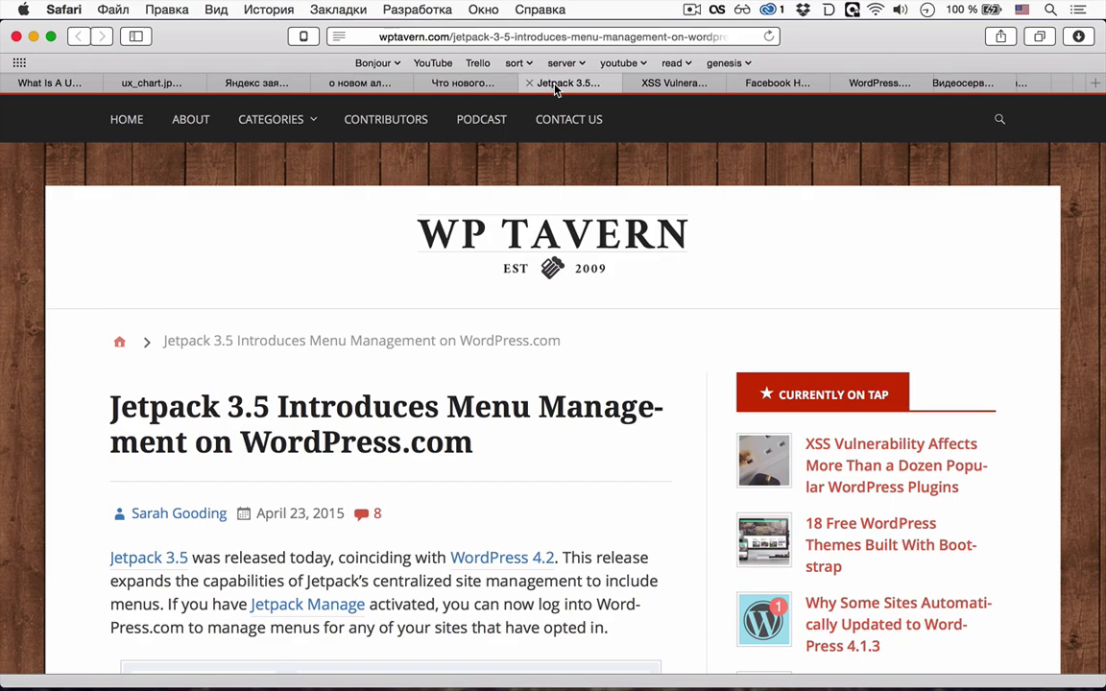
- Scroll WP Tavern's Jetpack 3.5 article past the intro to the Main Menu screenshot
{"action": "scroll", "coordinate": [509, 459], "scroll_direction": "down", "scroll_amount": 4}
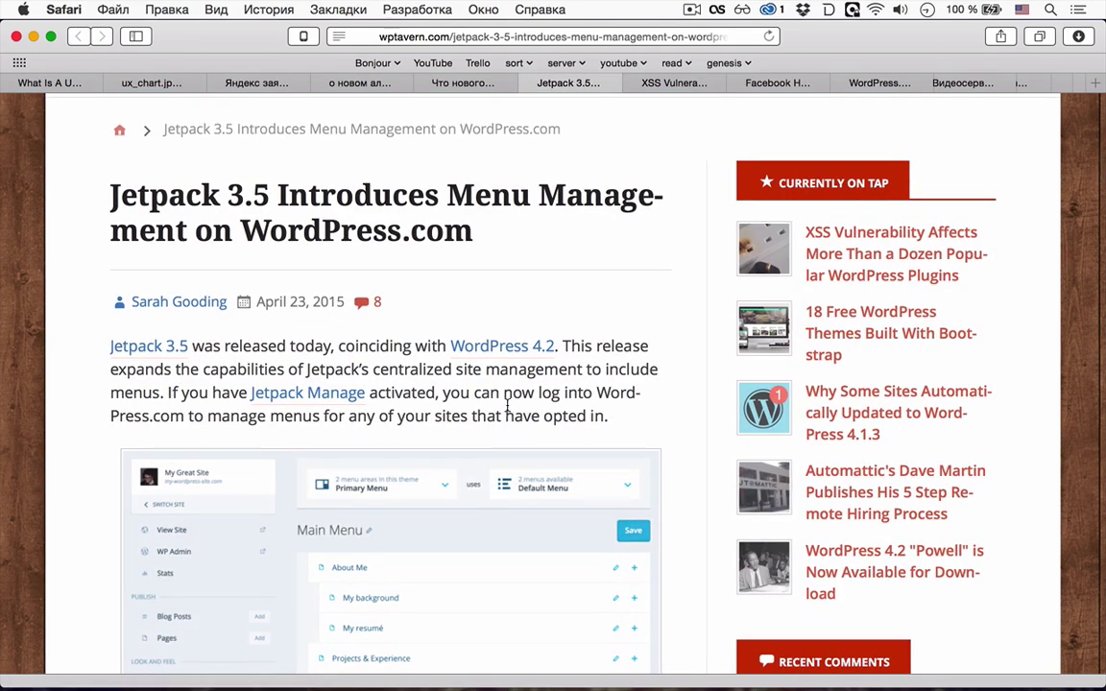
{"action": "scroll", "coordinate": [506, 403], "scroll_direction": "down", "scroll_amount": 2}
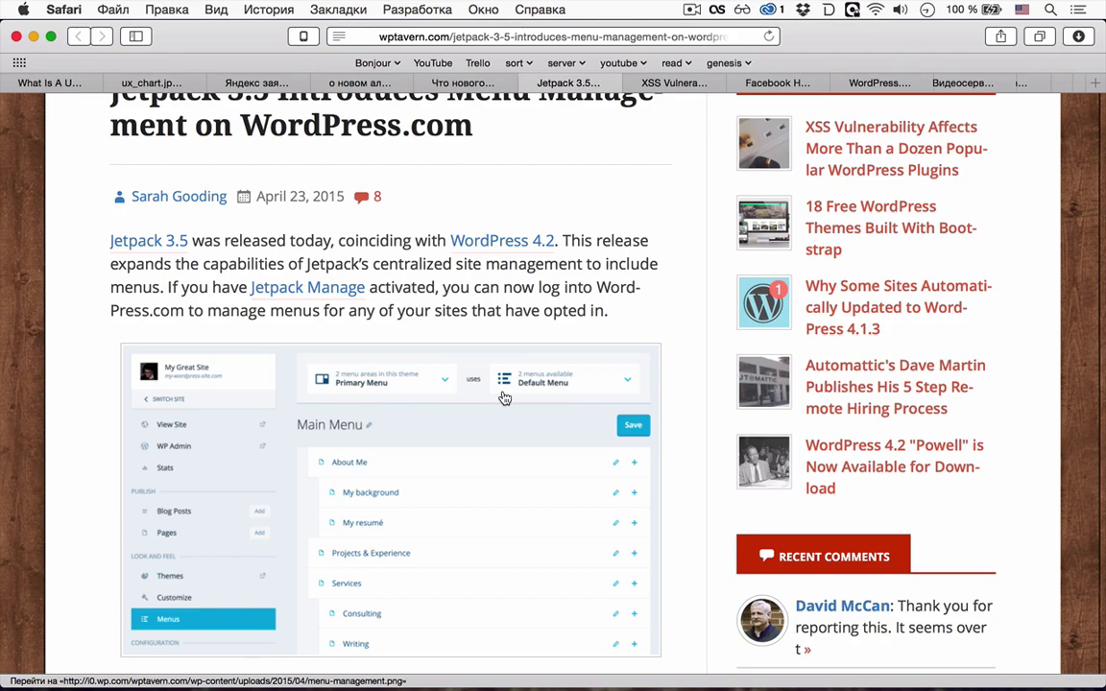
{"action": "scroll", "coordinate": [505, 397], "scroll_direction": "down", "scroll_amount": 3}
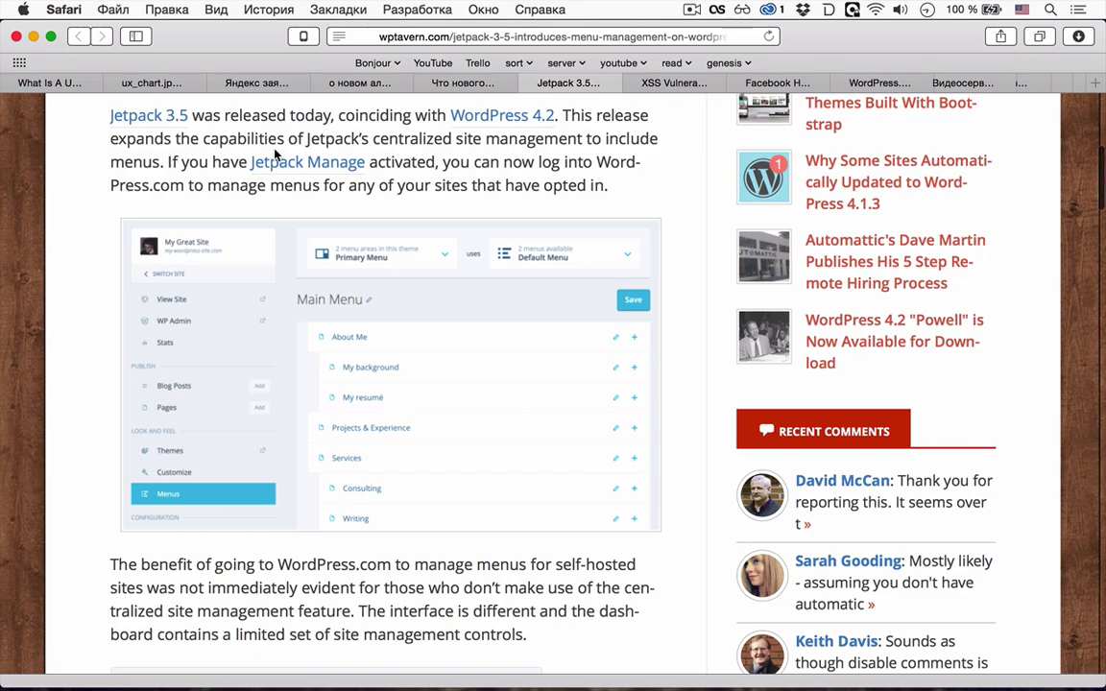
{"action": "scroll", "coordinate": [275, 152], "scroll_direction": "down", "scroll_amount": 3}
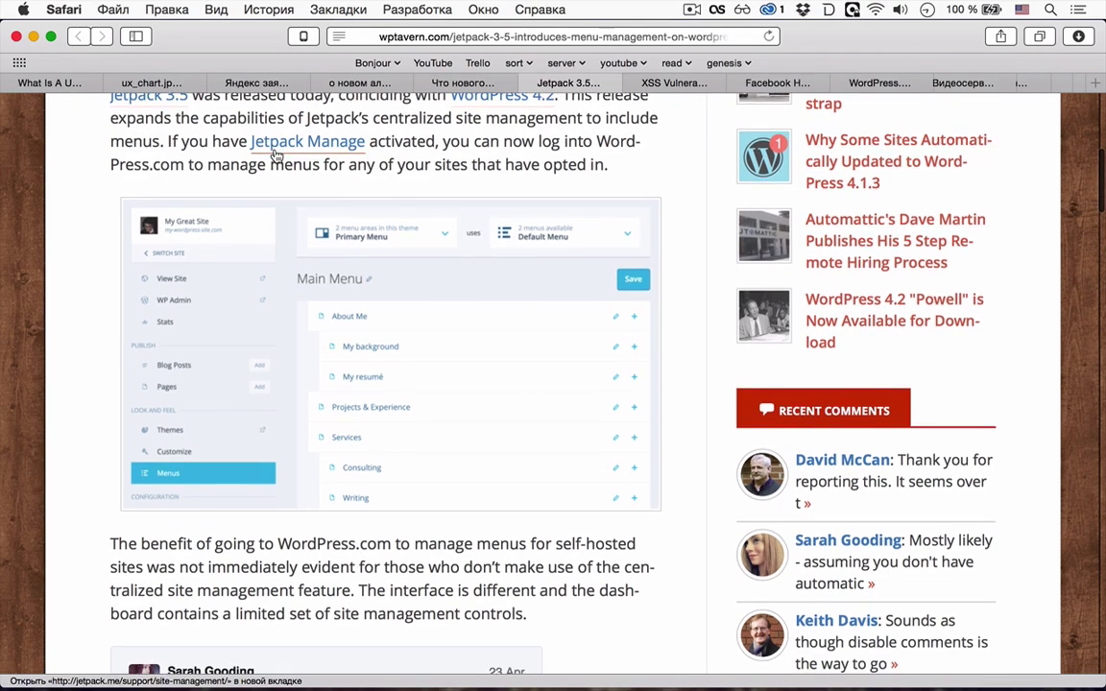
{"action": "scroll", "coordinate": [276, 156], "scroll_direction": "up", "scroll_amount": 3}
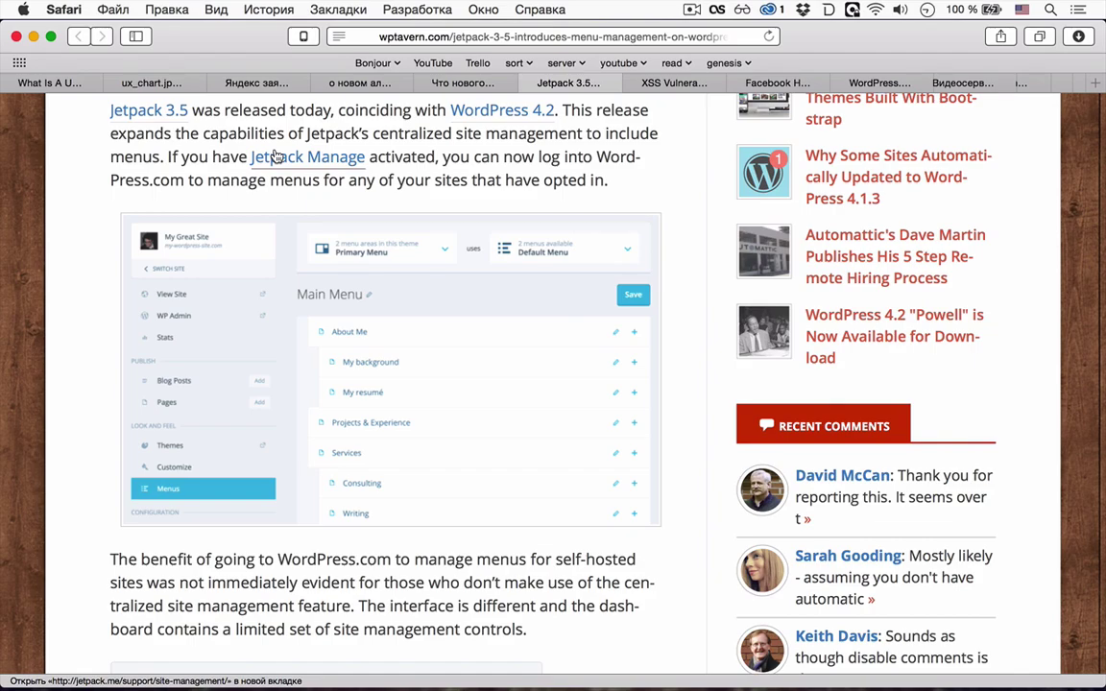
- Scroll past the embedded tweet and bug-fix paragraphs to the 'Who is Sarah Gooding' box
{"action": "scroll", "coordinate": [190, 354], "scroll_direction": "down", "scroll_amount": 5}
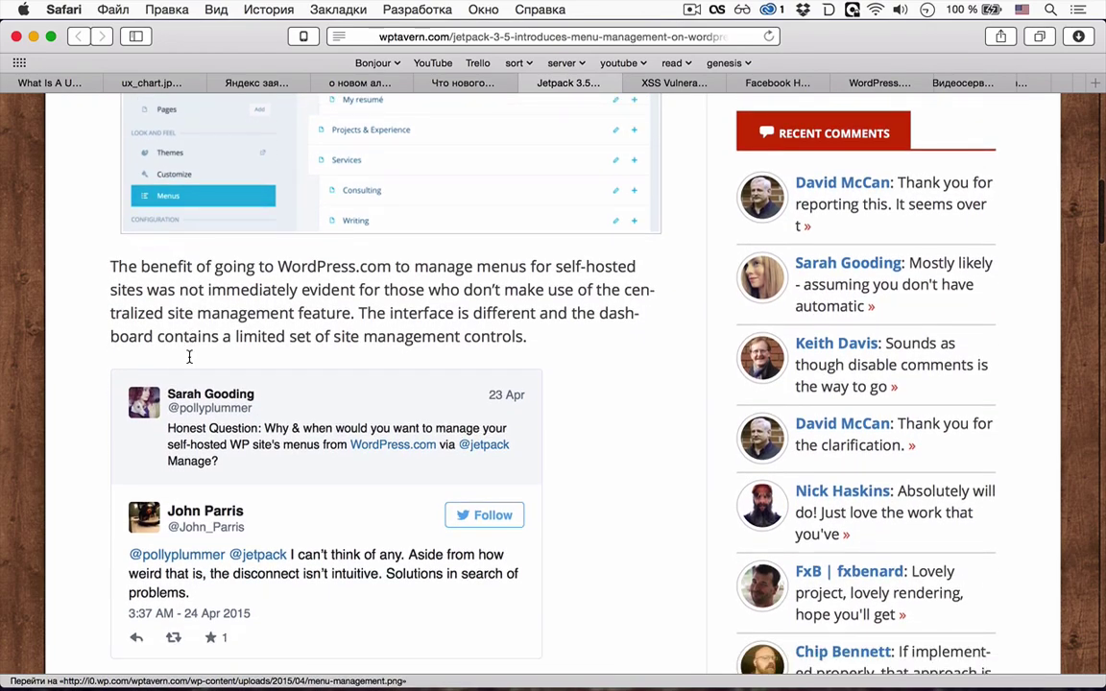
{"action": "scroll", "coordinate": [189, 357], "scroll_direction": "down", "scroll_amount": 1}
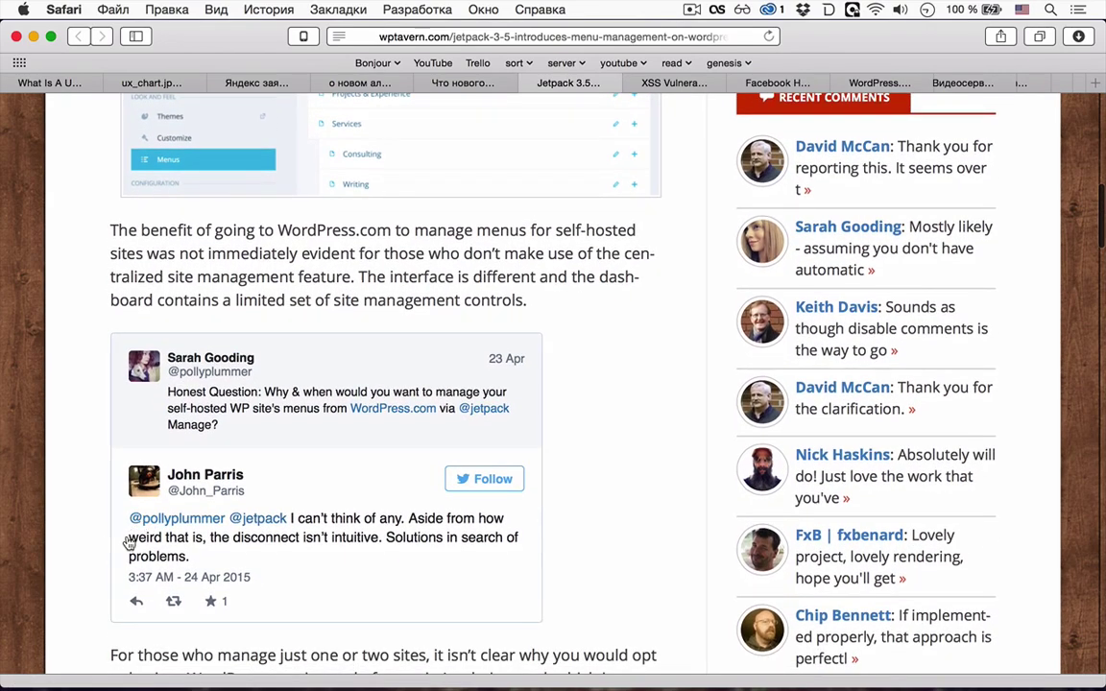
{"action": "scroll", "coordinate": [128, 542], "scroll_direction": "down", "scroll_amount": 1}
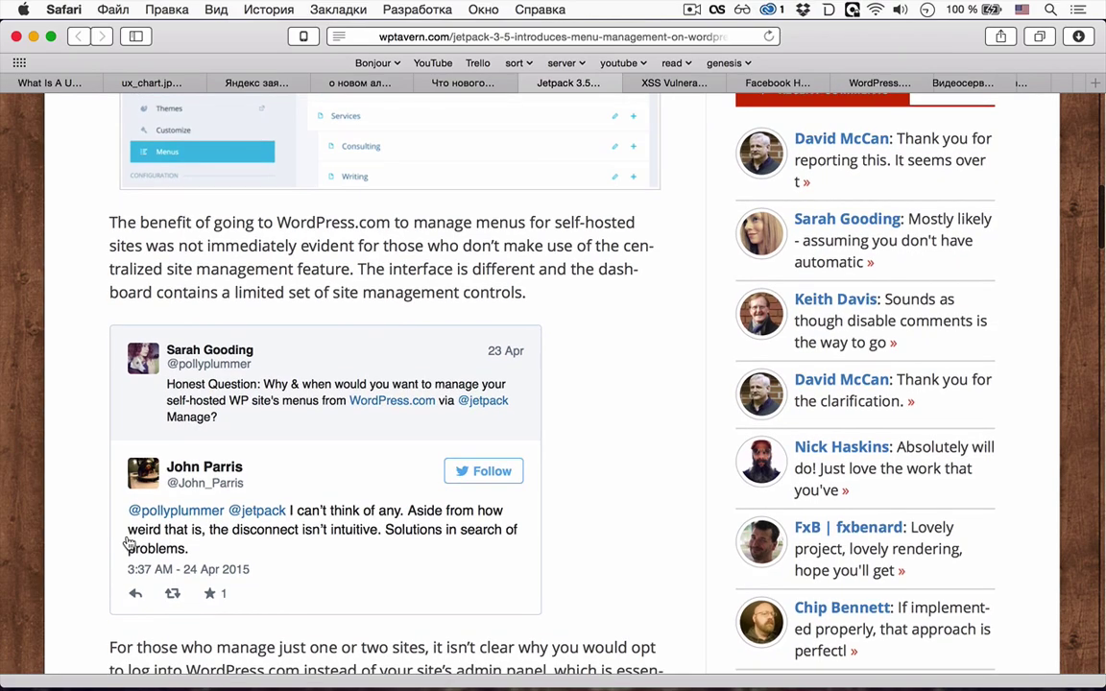
{"action": "scroll", "coordinate": [128, 539], "scroll_direction": "down", "scroll_amount": 2}
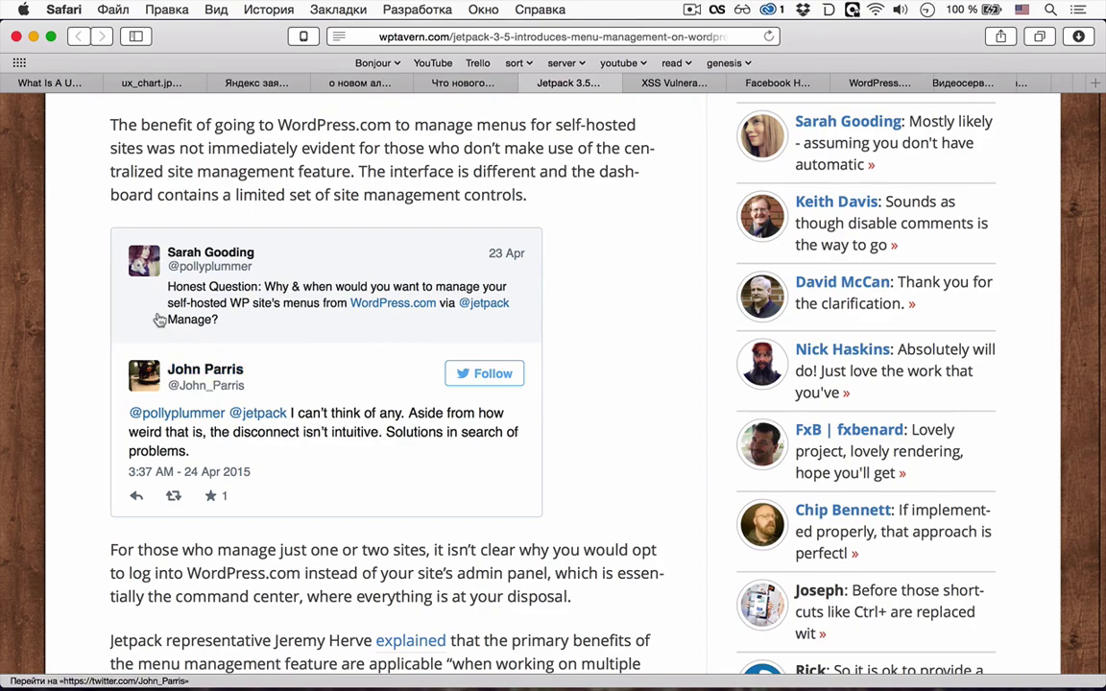
{"action": "scroll", "coordinate": [281, 384], "scroll_direction": "down", "scroll_amount": 2}
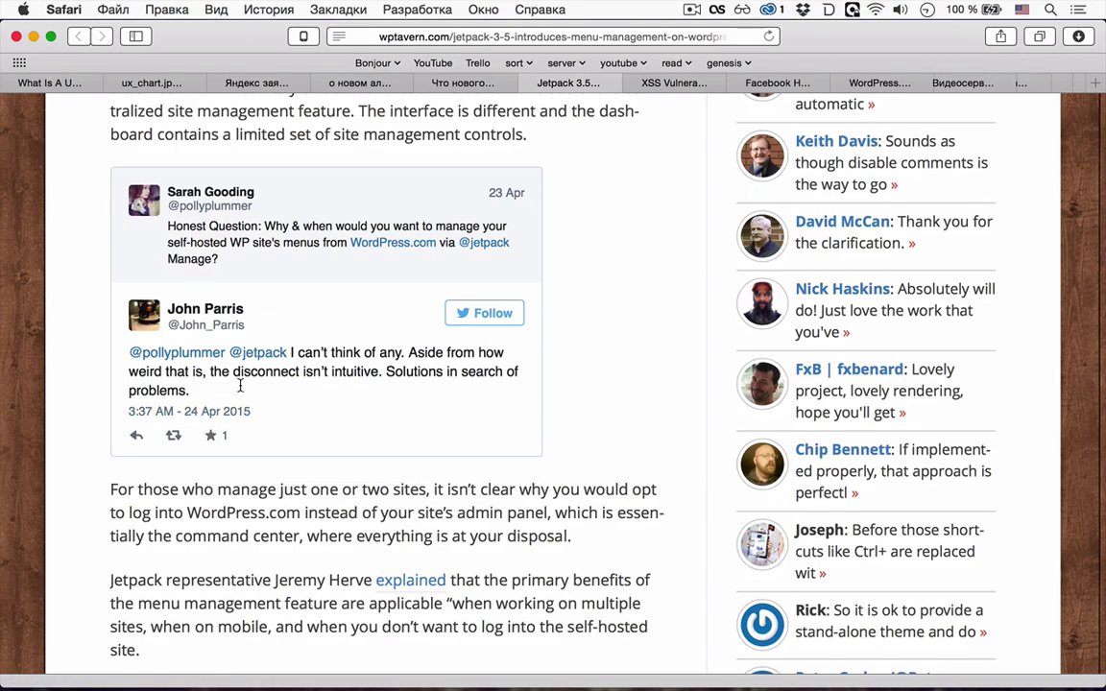
{"action": "scroll", "coordinate": [240, 385], "scroll_direction": "down", "scroll_amount": 10}
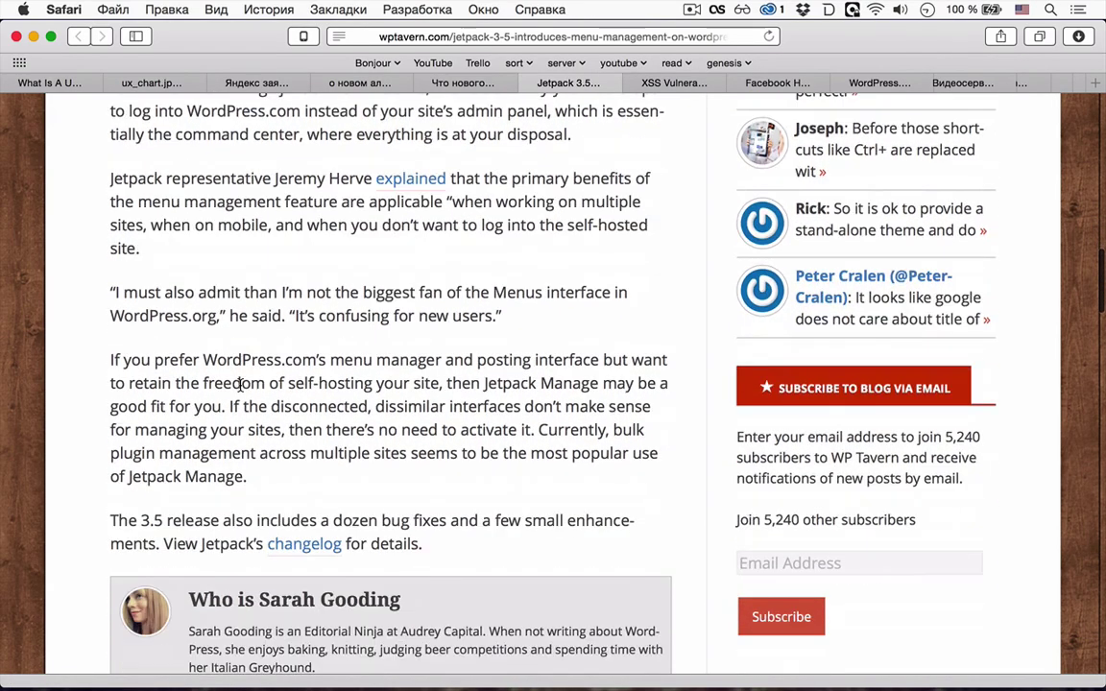
{"action": "scroll", "coordinate": [240, 385], "scroll_direction": "down", "scroll_amount": 2}
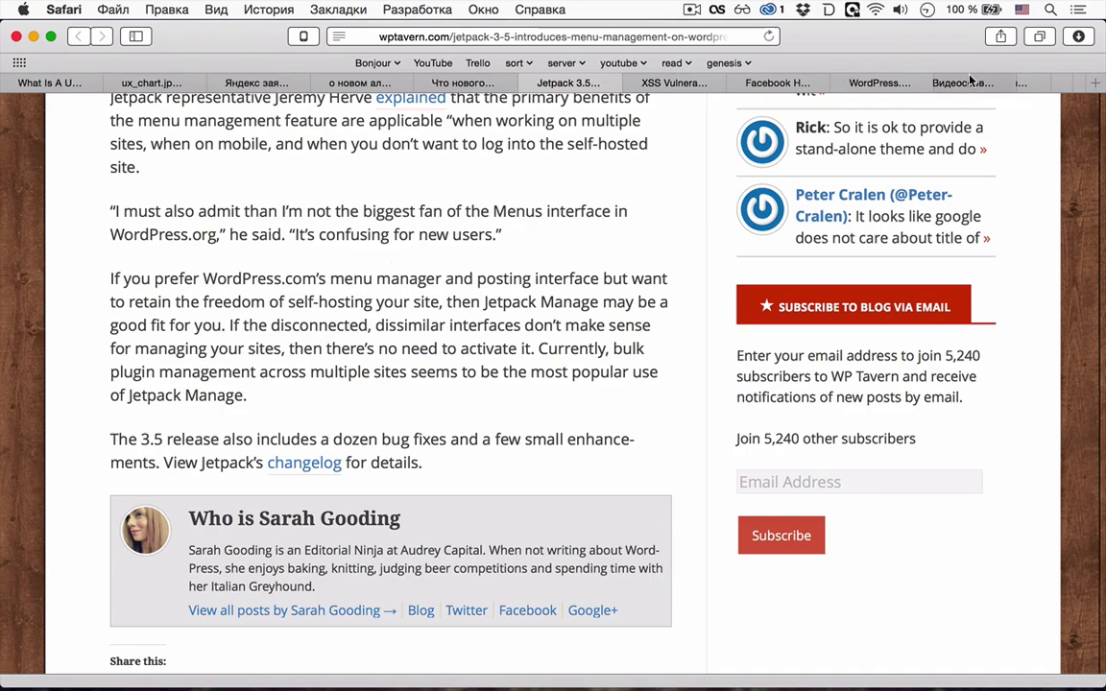
{"action": "scroll", "coordinate": [970, 83], "scroll_direction": "right", "scroll_amount": 5}
- Open the local wordpress-4-1 plugins list, review the uWebDesign plugins and discussion settings, then return
{"action": "left_click", "coordinate": [1025, 83]}
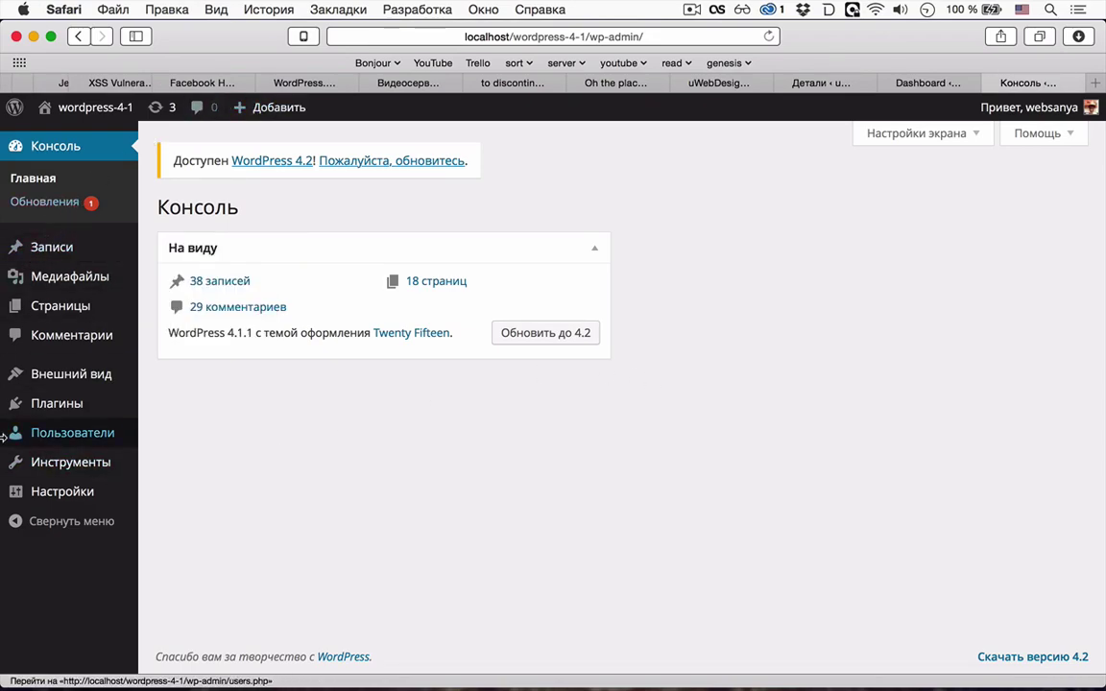
{"action": "left_click", "coordinate": [59, 407]}
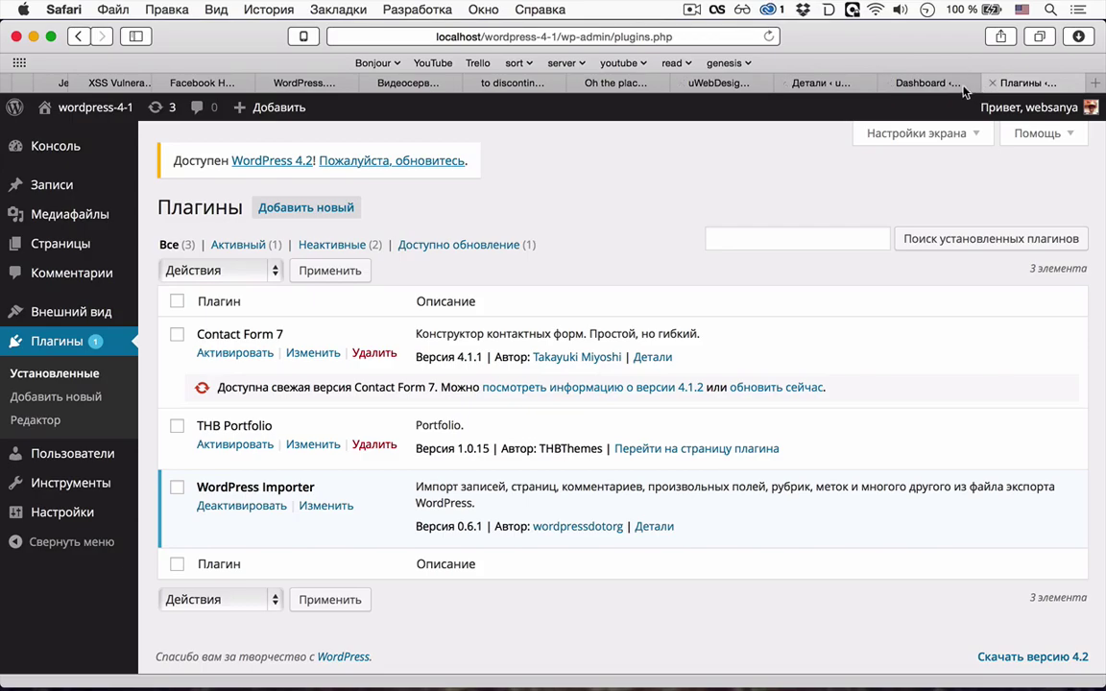
{"action": "left_click", "coordinate": [930, 84]}
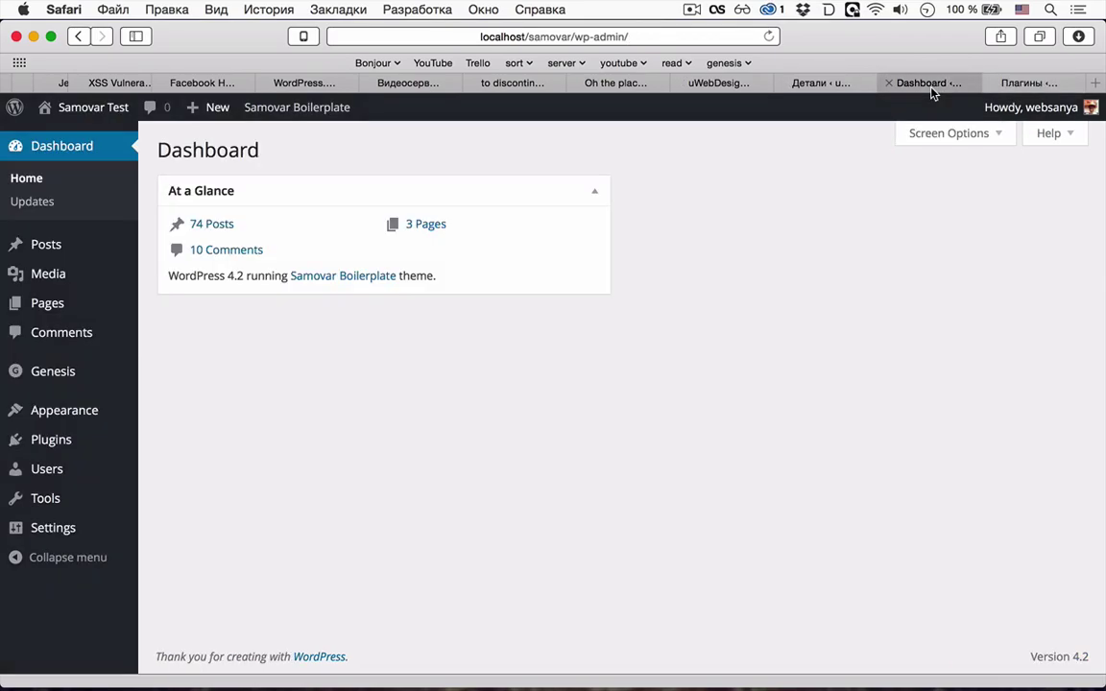
{"action": "left_click", "coordinate": [835, 84]}
{"action": "left_click", "coordinate": [129, 368]}
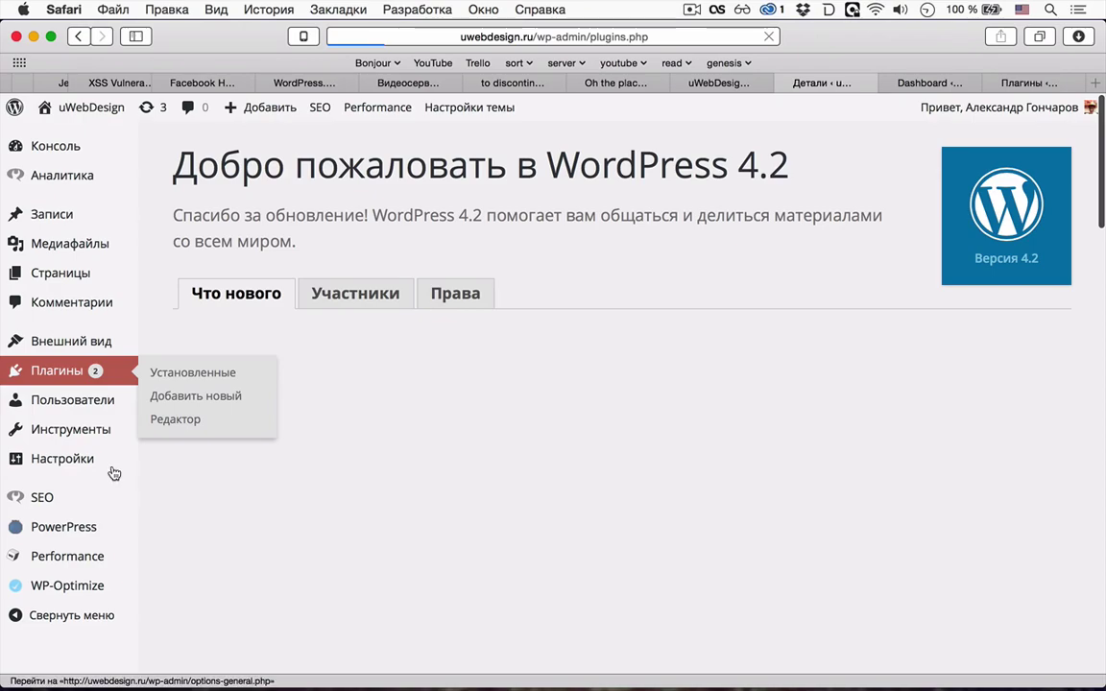
{"action": "left_click", "coordinate": [146, 348]}
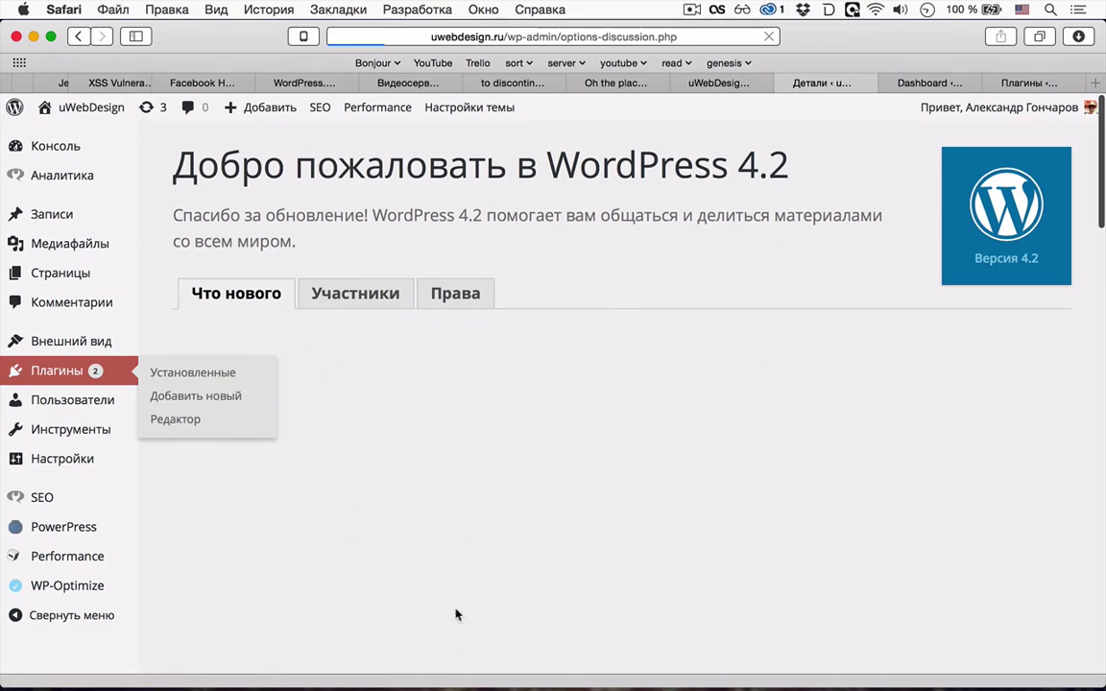
{"action": "left_click", "coordinate": [1017, 87]}
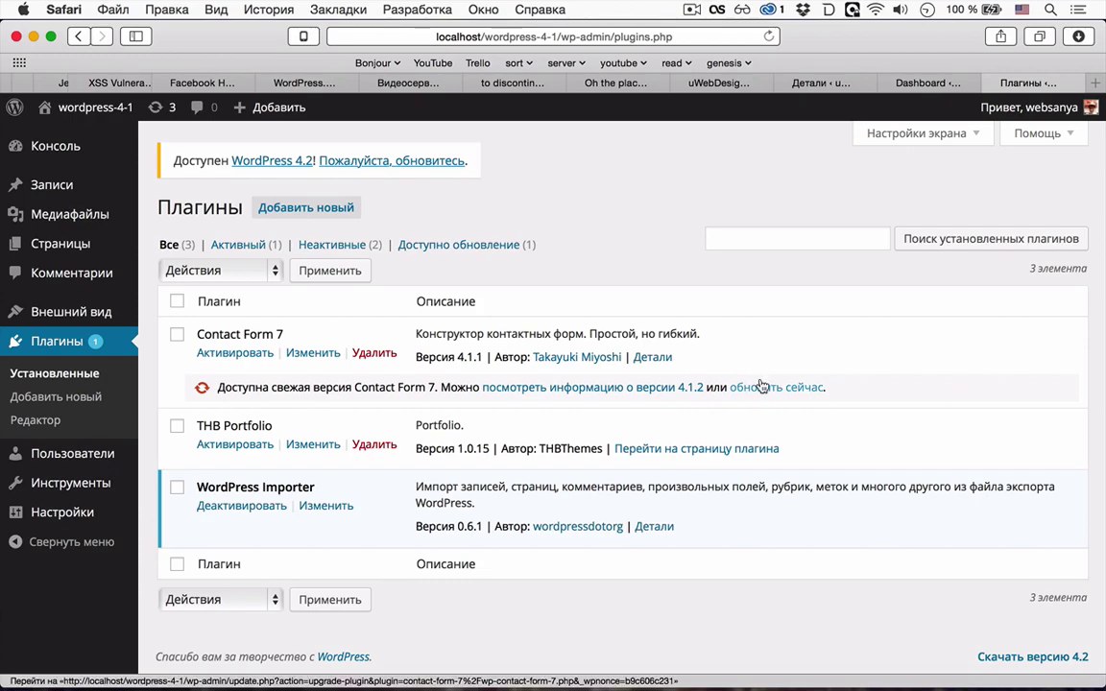
- Check today's date in the clock at the top of the screen
{"action": "left_click", "coordinate": [924, 8]}
{"action": "left_click", "coordinate": [924, 9]}
{"action": "left_click", "coordinate": [692, 8]}
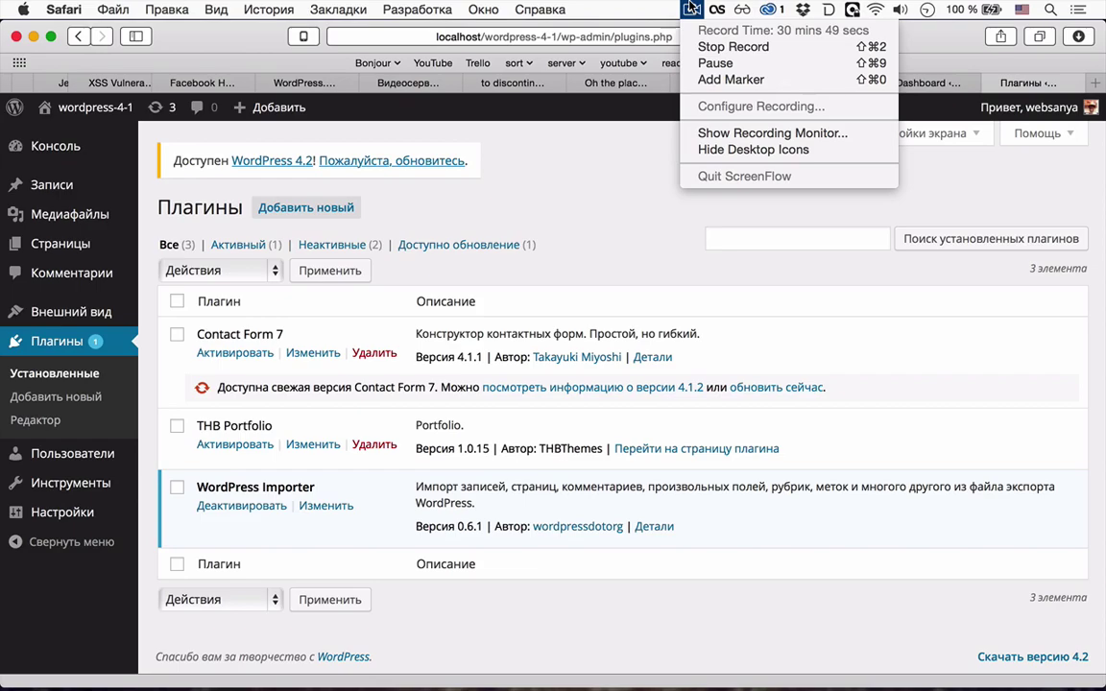
{"action": "left_click", "coordinate": [691, 8]}
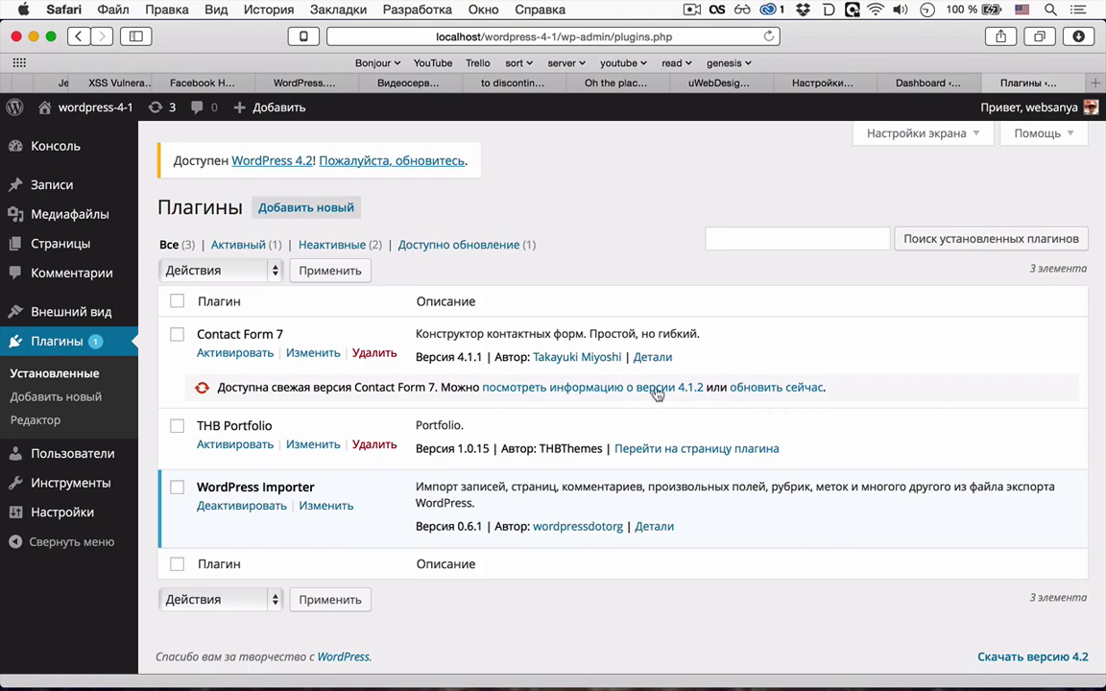
- Update Contact Form 7 to 4.1.2, then move to the uWebDesign VK community page
{"action": "left_click", "coordinate": [757, 389]}
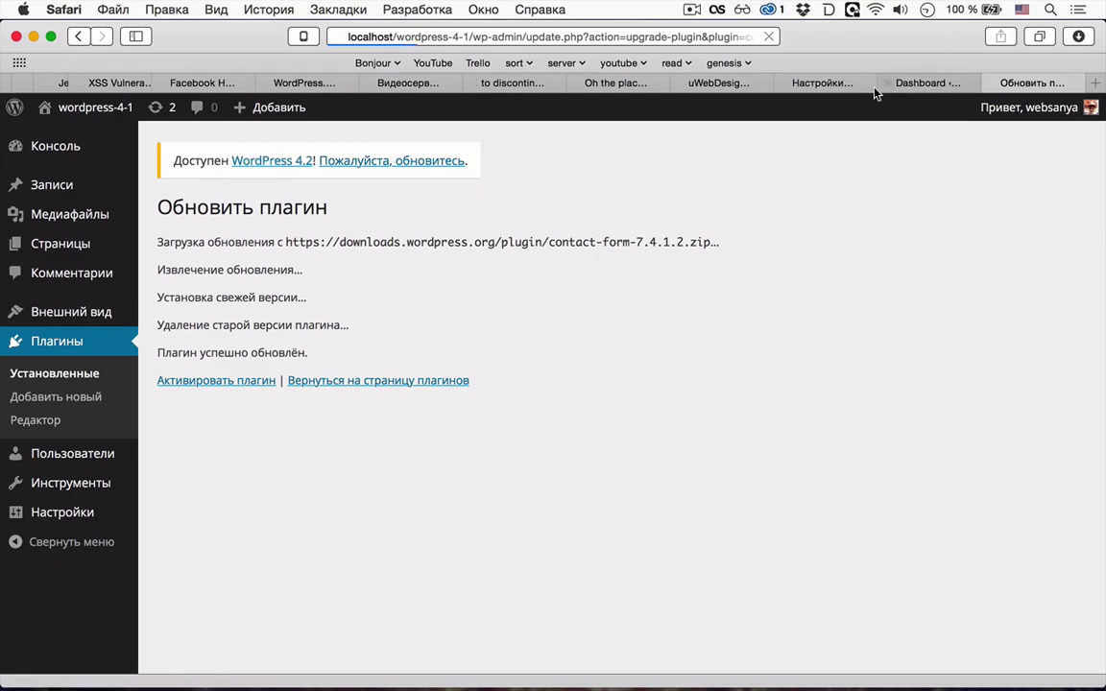
{"action": "left_click", "coordinate": [826, 83]}
{"action": "left_click", "coordinate": [718, 84]}
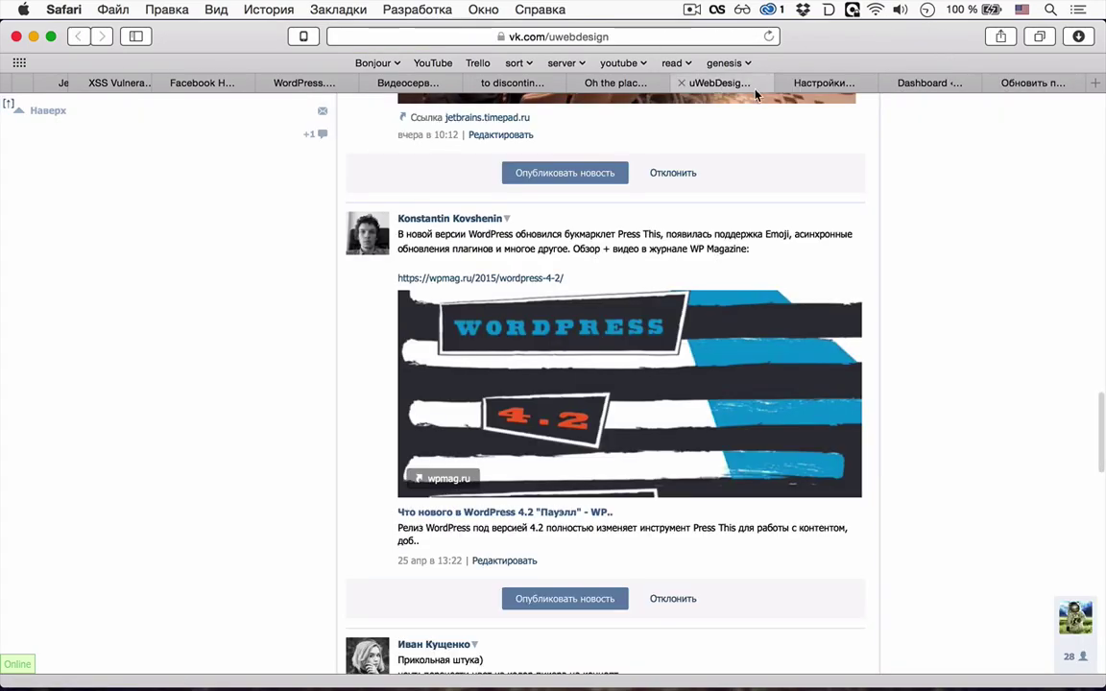
- Close the plugin update and Samovar Test dashboard tabs and open the WP Tavern XSS article
{"action": "left_click", "coordinate": [992, 82]}
{"action": "left_click", "coordinate": [993, 85]}
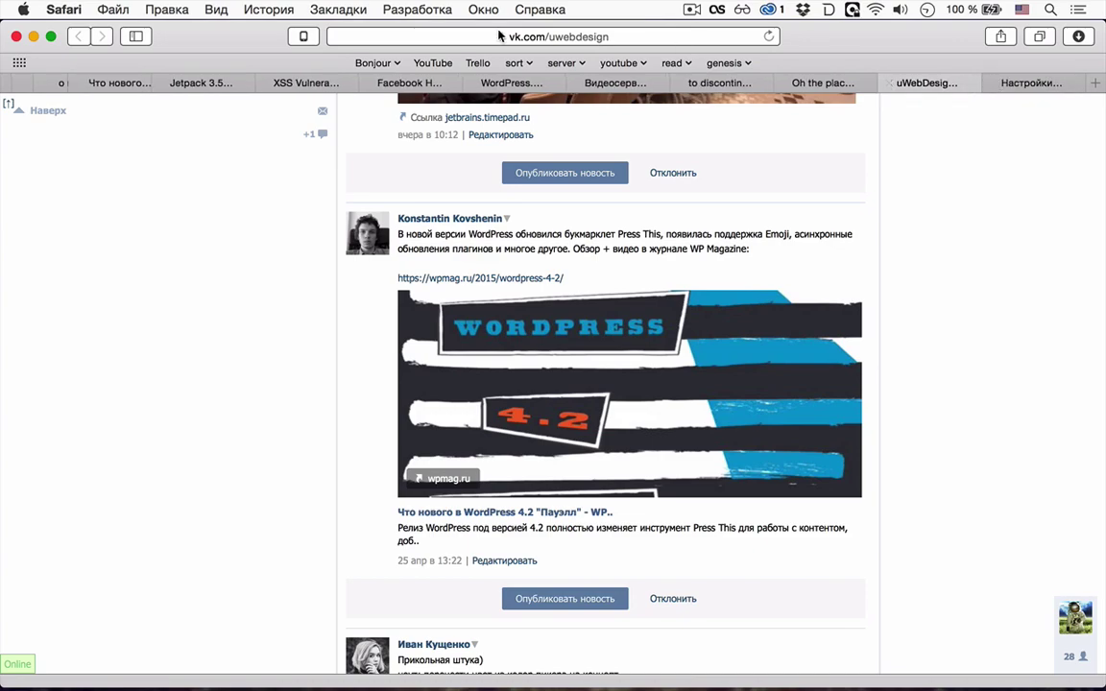
{"action": "left_click", "coordinate": [295, 83]}
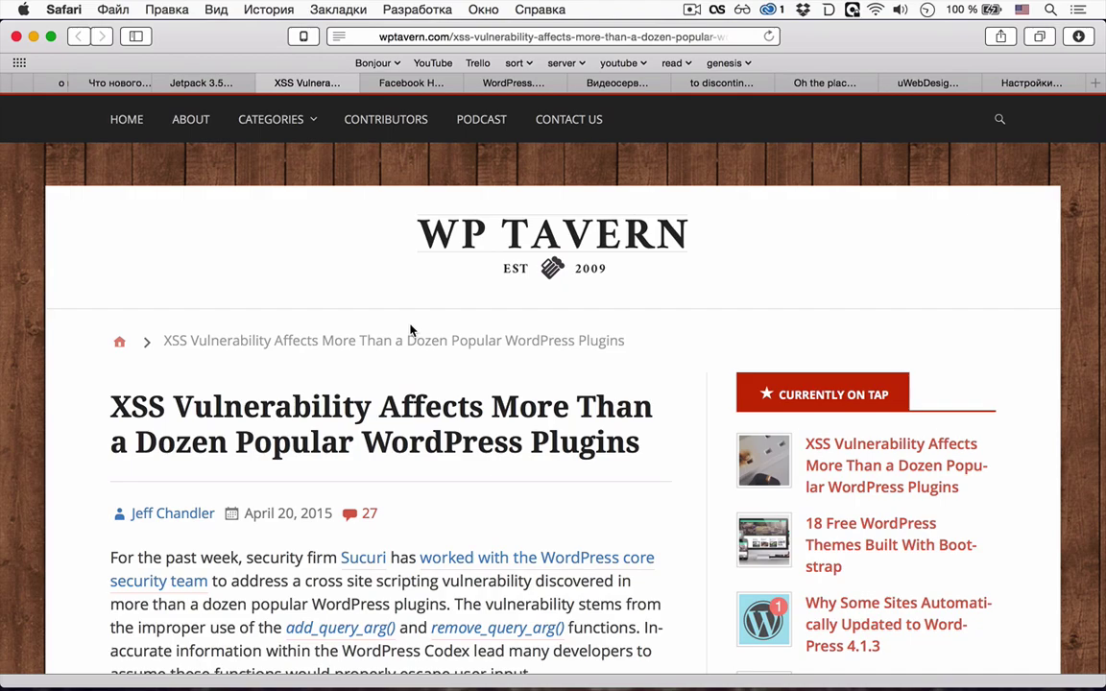
- Read the XSS article's opening down to the 'Difference between revisions' screenshot
{"action": "scroll", "coordinate": [410, 330], "scroll_direction": "down", "scroll_amount": 4}
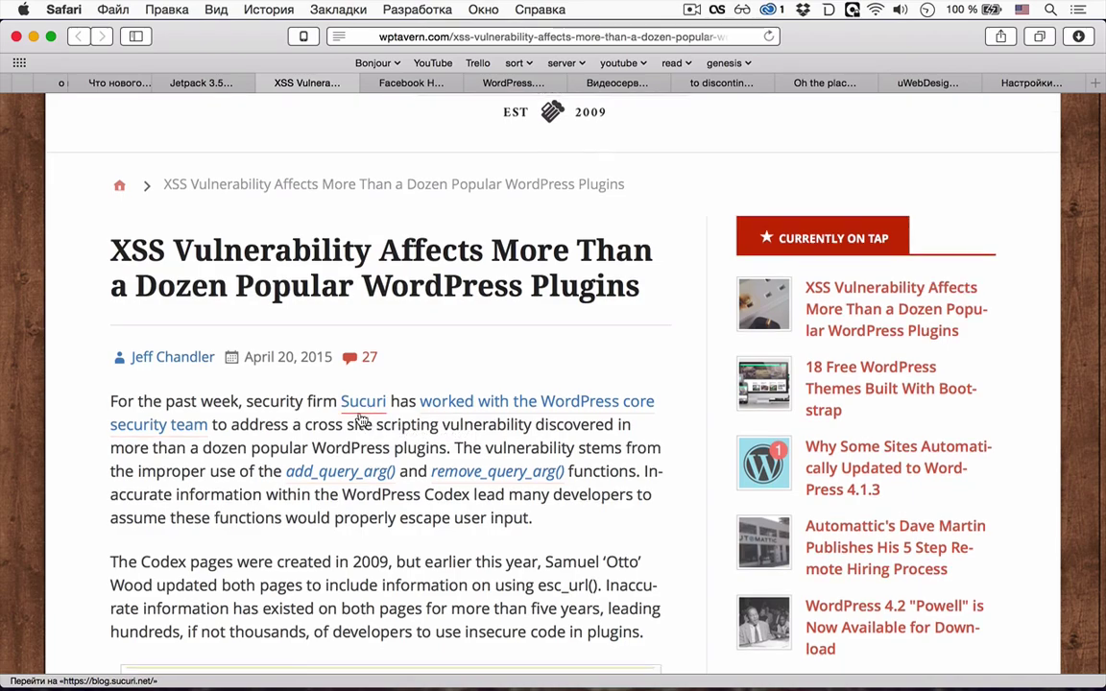
{"action": "scroll", "coordinate": [361, 419], "scroll_direction": "down", "scroll_amount": 3}
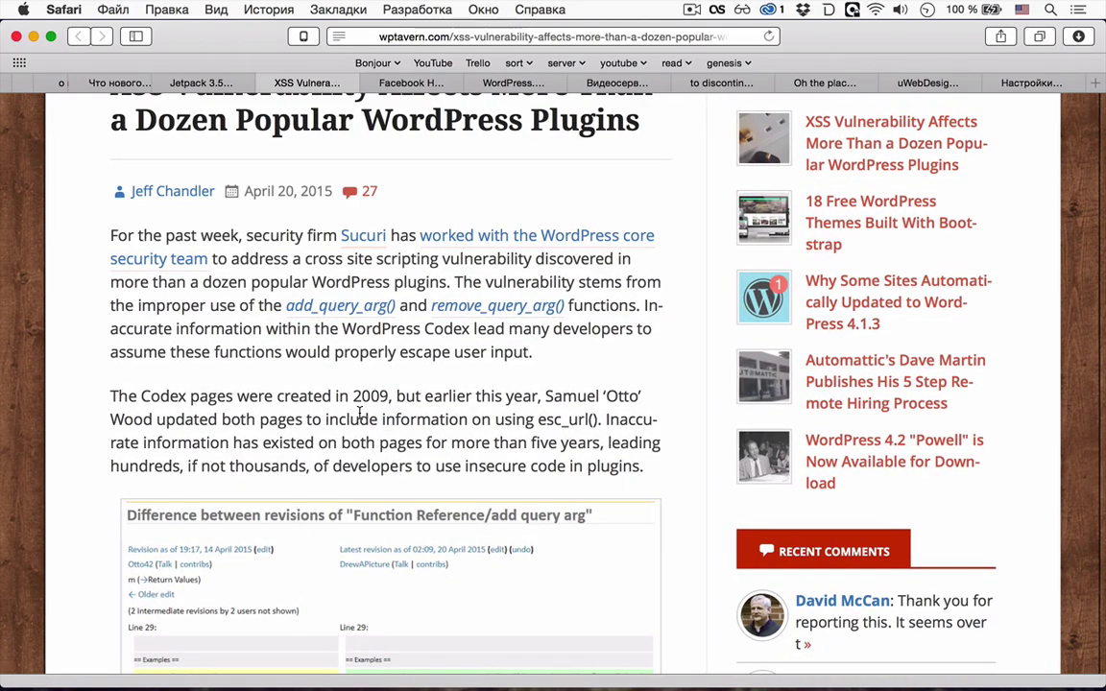